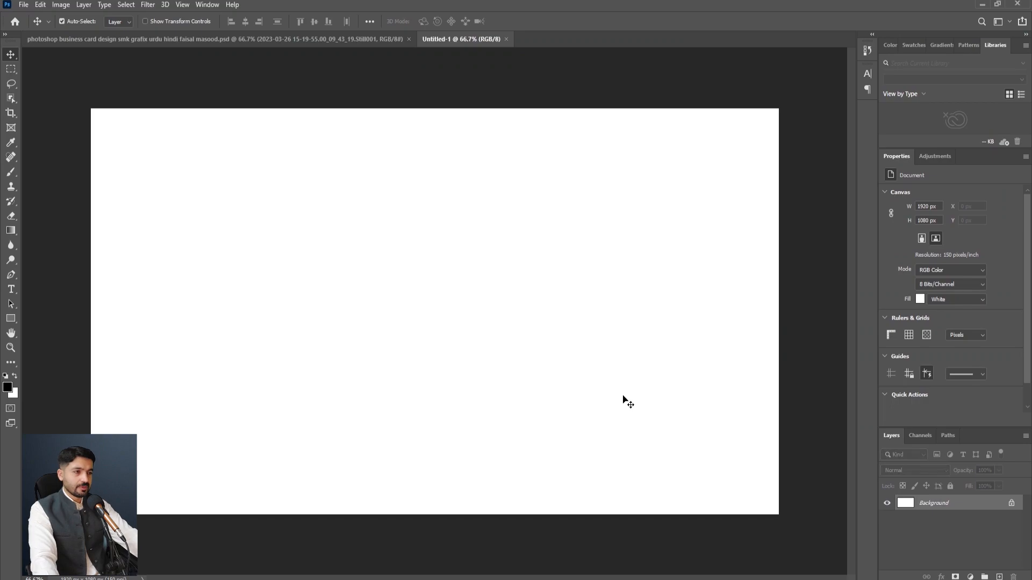
# Step: Add a gradient fill layer over the white background using the Gray_12 preset from the Grays group
pyautogui.scroll(1, 568, 393)
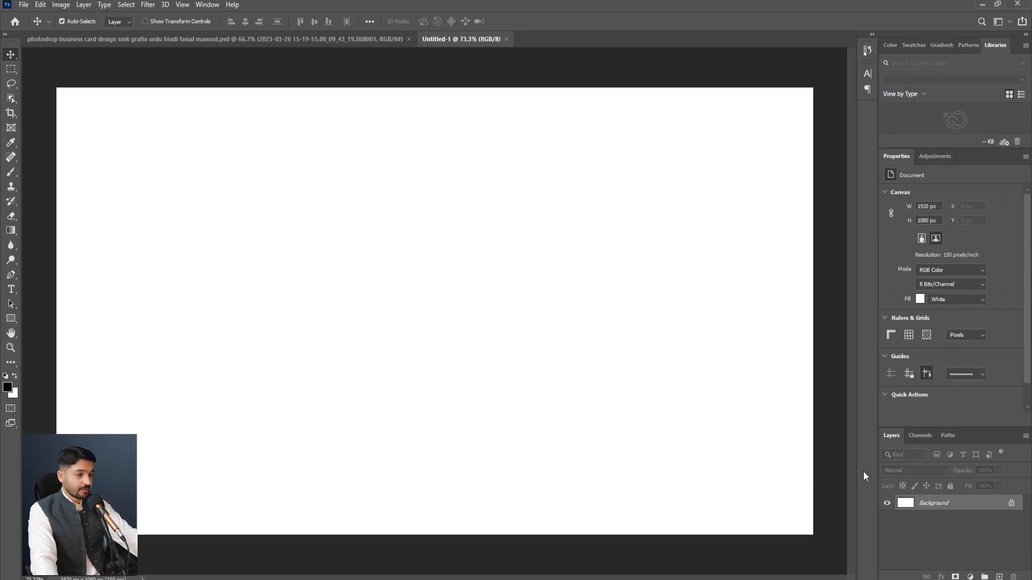
pyautogui.click(970, 577)
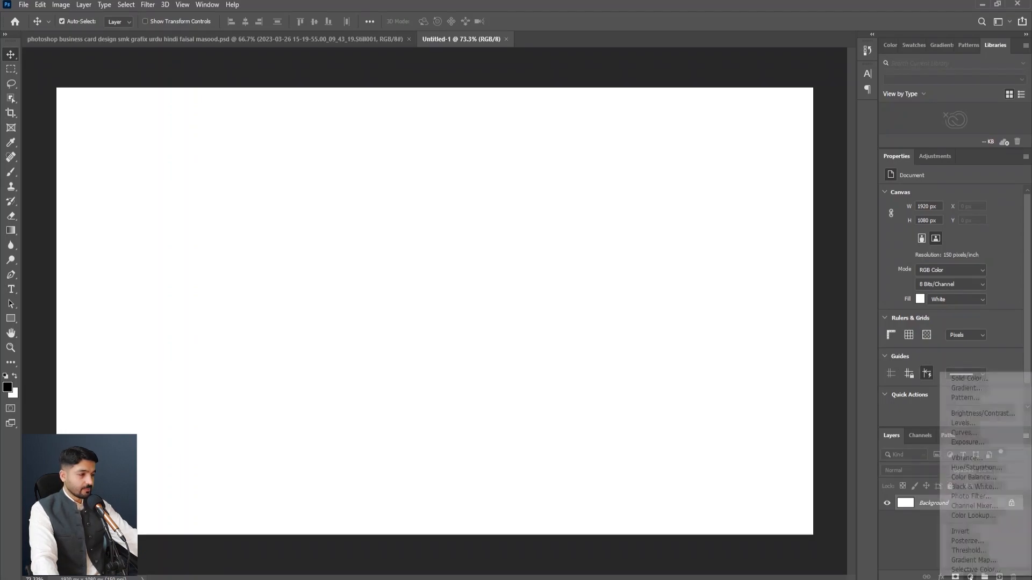
pyautogui.click(970, 389)
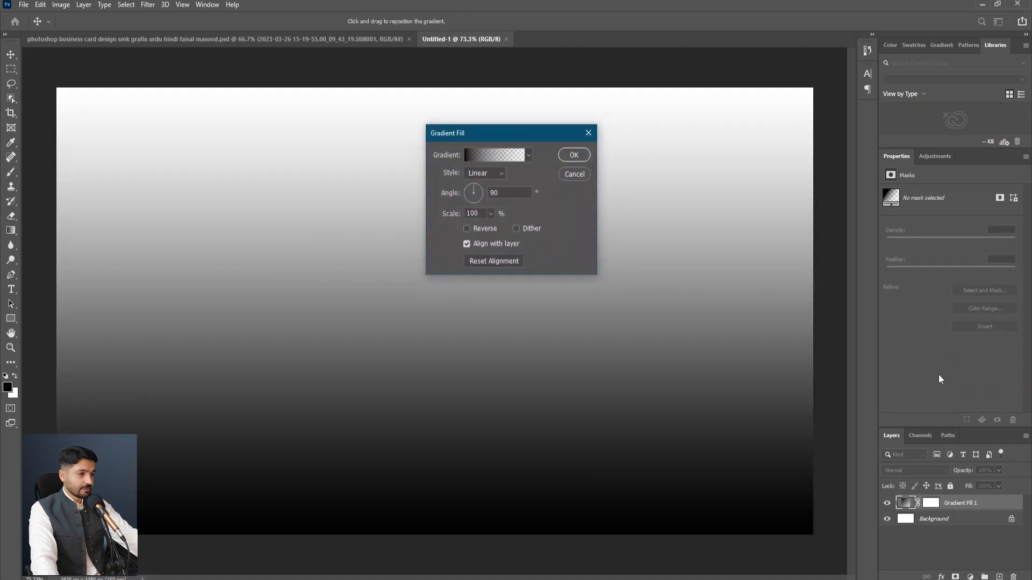
pyautogui.click(472, 157)
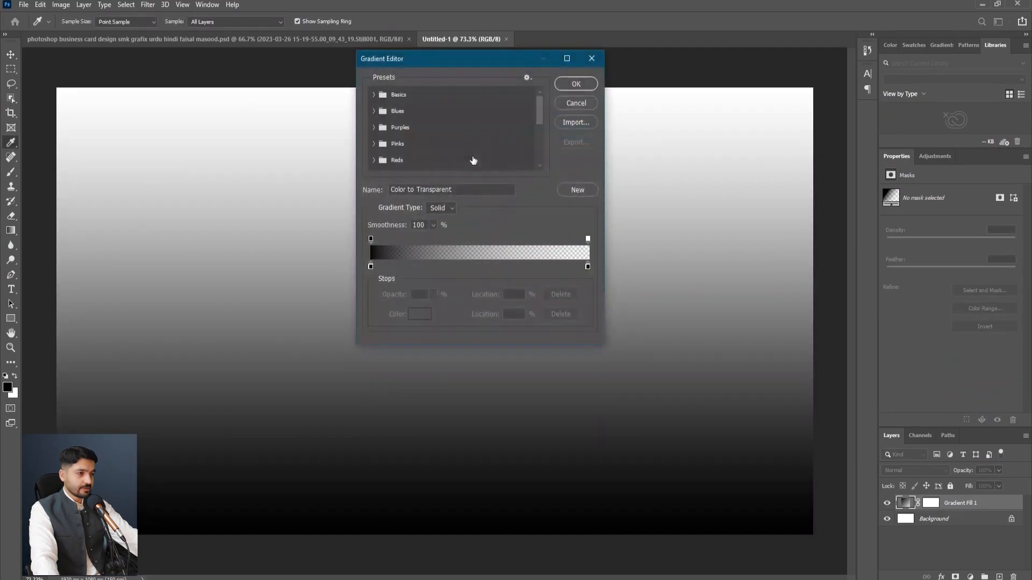
pyautogui.scroll(-2, 390, 147)
pyautogui.click(374, 158)
pyautogui.scroll(-2, 456, 156)
pyautogui.scroll(-1, 457, 161)
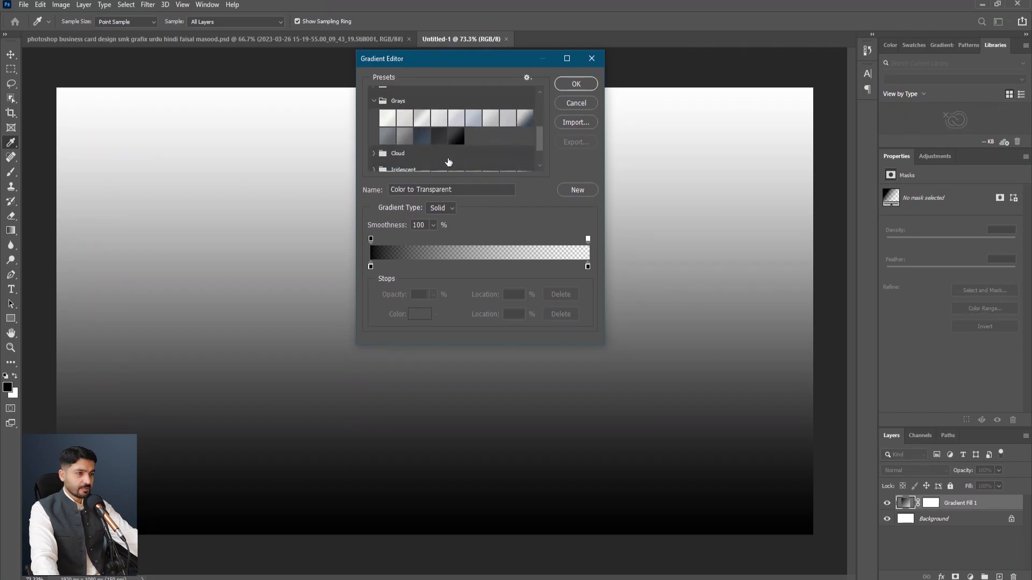
pyautogui.click(421, 139)
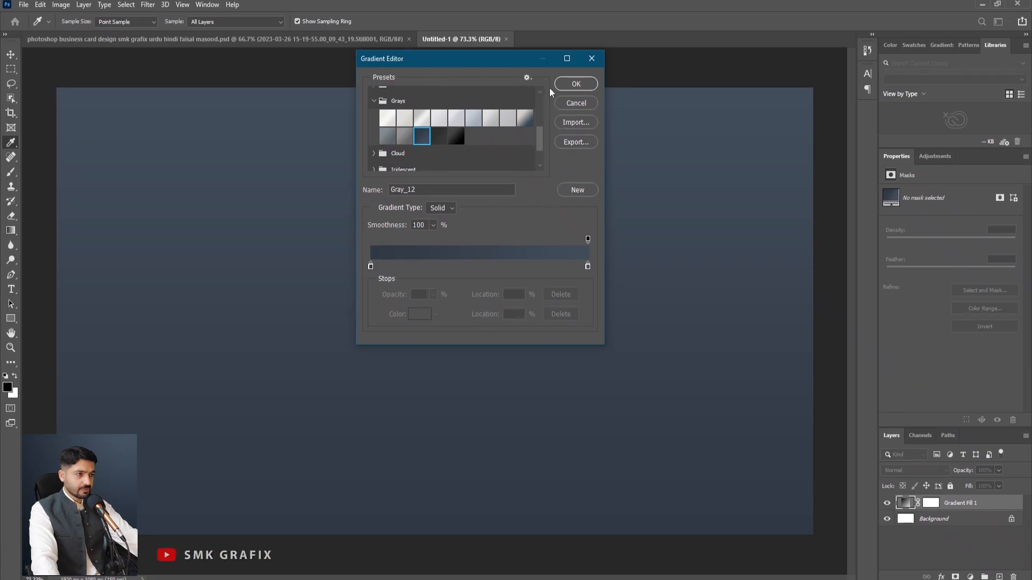
pyautogui.moveTo(505, 68); pyautogui.dragTo(695, 111)
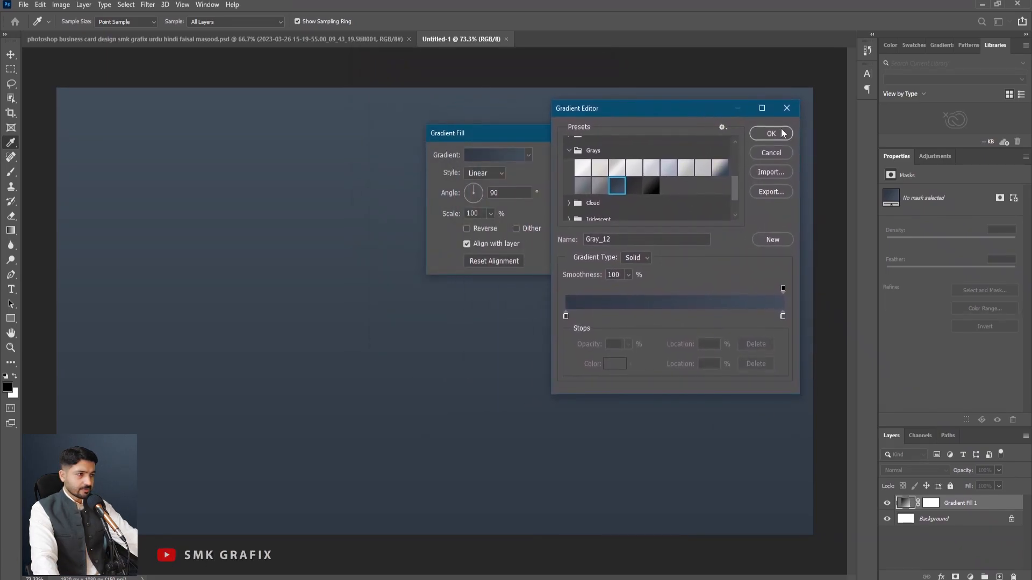
pyautogui.click(768, 127)
# Step: Rotate the linear gradient fill to an angle of 54.83° and apply it
pyautogui.moveTo(469, 187); pyautogui.dragTo(480, 190)
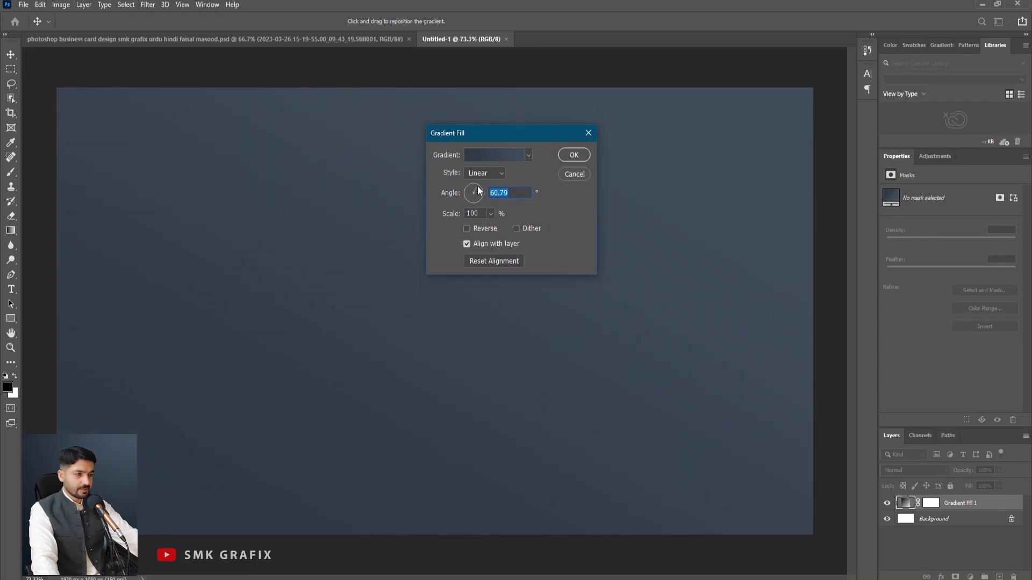
pyautogui.moveTo(478, 188); pyautogui.dragTo(477, 187)
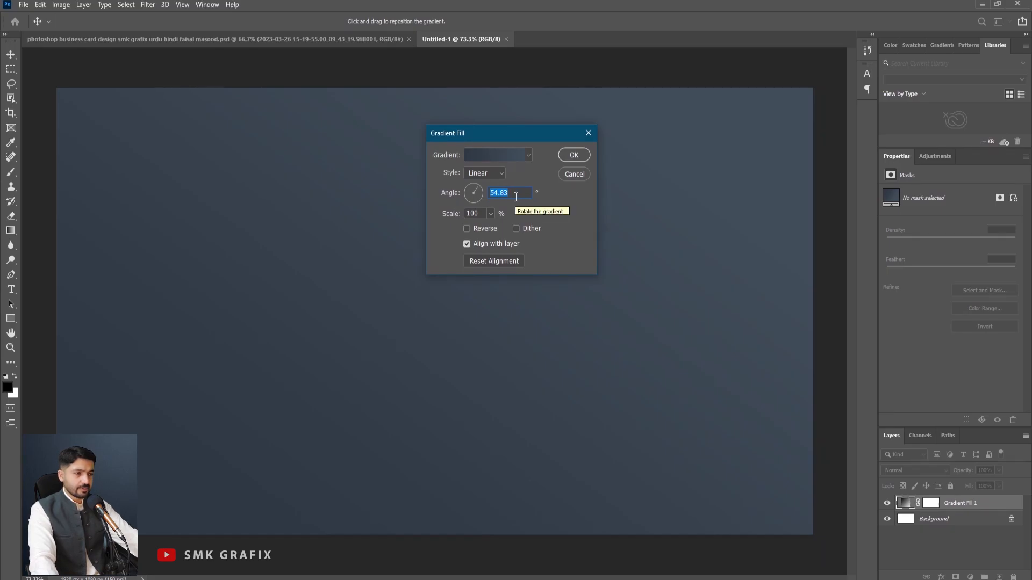
pyautogui.click(575, 154)
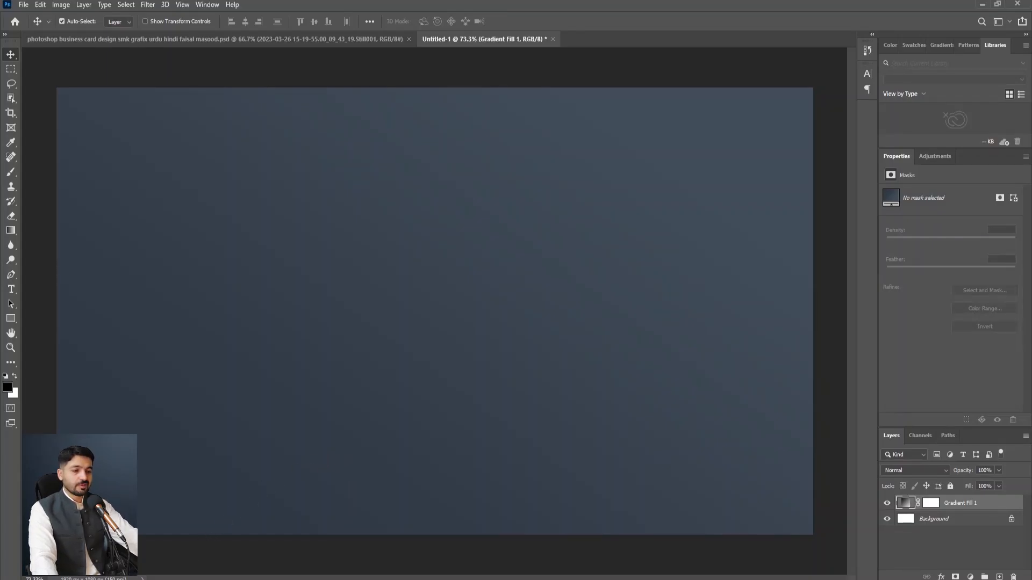
# Step: Place the business card image in the document, scale it to about 22.72%, and position it slightly above and left of the canvas centre
pyautogui.hotkey('alt', 'Tab')
pyautogui.moveTo(239, 97); pyautogui.dragTo(178, 546)
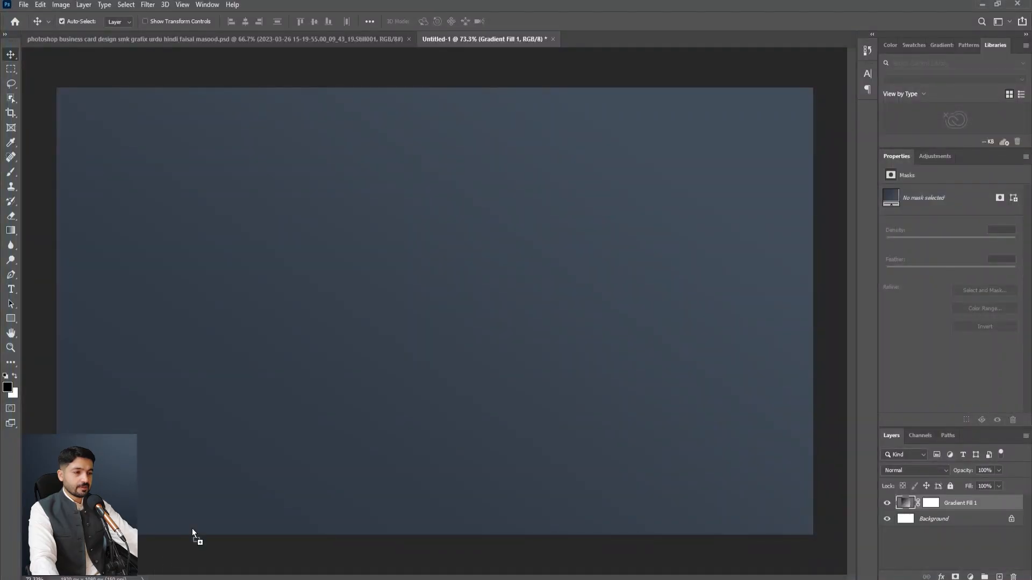
pyautogui.moveTo(395, 306); pyautogui.dragTo(395, 307)
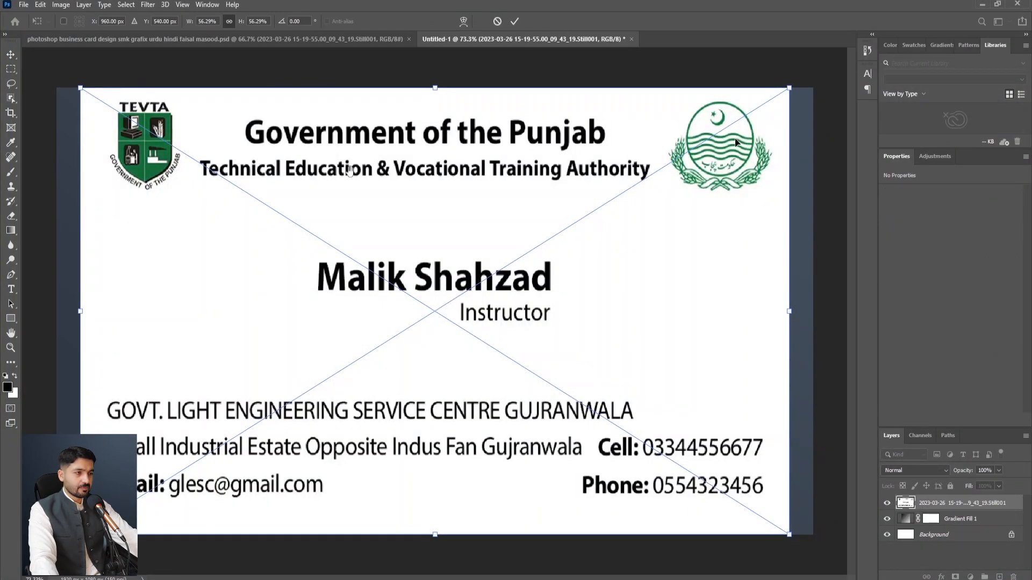
pyautogui.moveTo(788, 88); pyautogui.dragTo(419, 317)
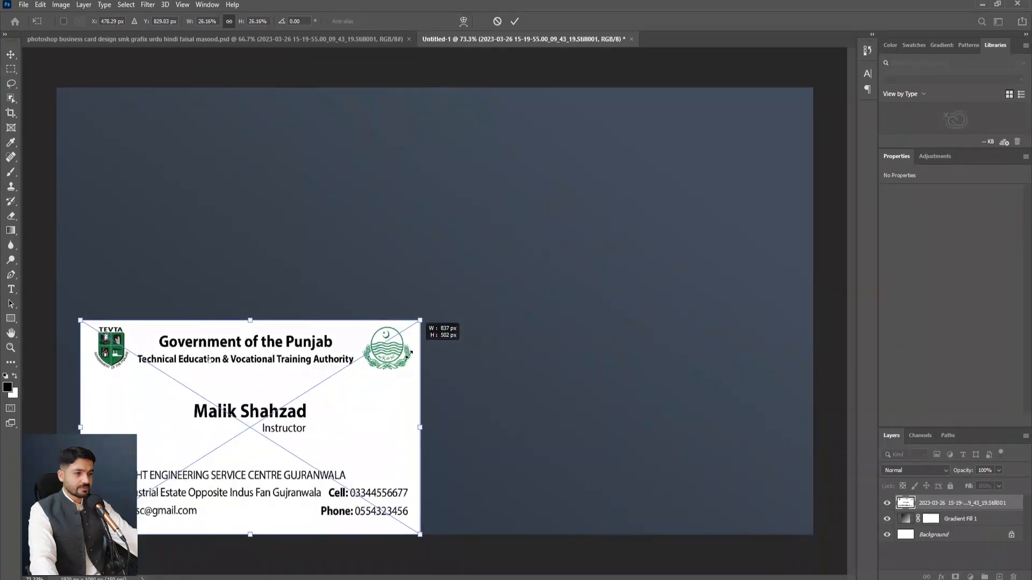
pyautogui.moveTo(449, 290); pyautogui.dragTo(480, 280)
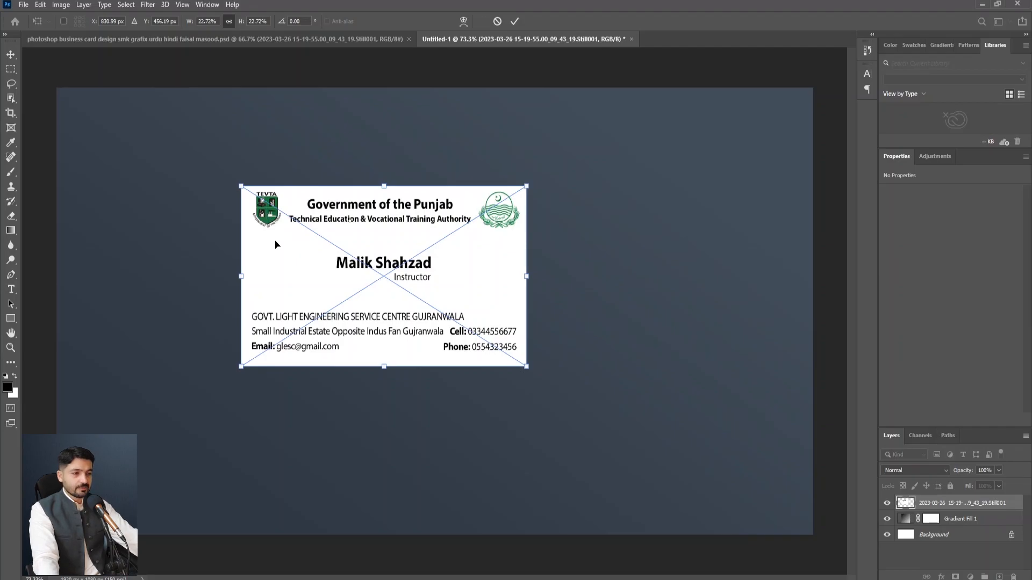
# Step: Distort the placed card by its four corners into a tilted perspective shape and commit the transform
pyautogui.moveTo(240, 369); pyautogui.dragTo(272, 405)
pyautogui.moveTo(526, 366); pyautogui.dragTo(530, 333)
pyautogui.moveTo(525, 189); pyautogui.dragTo(482, 202)
pyautogui.moveTo(241, 188); pyautogui.dragTo(232, 232)
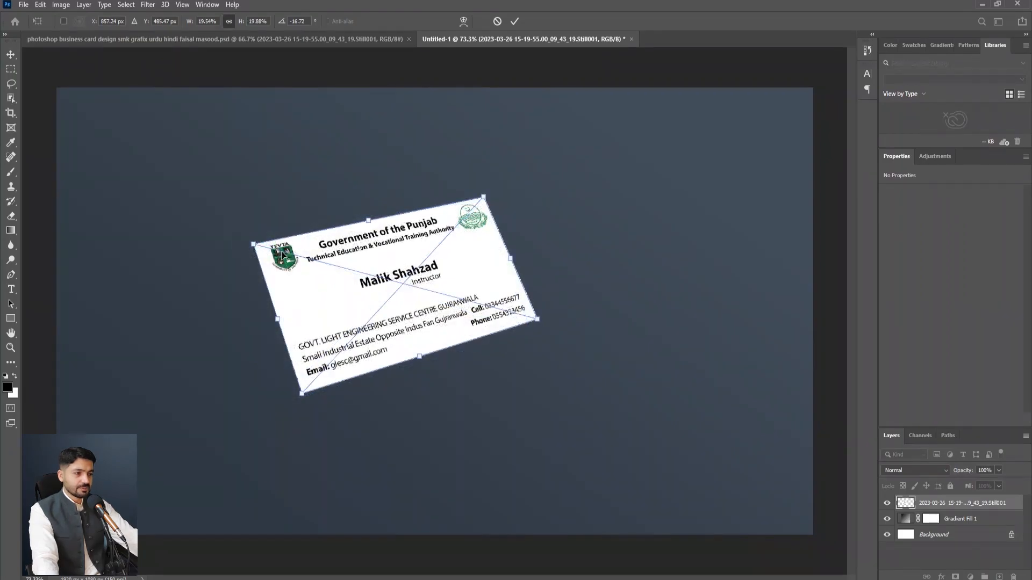
pyautogui.click(514, 21)
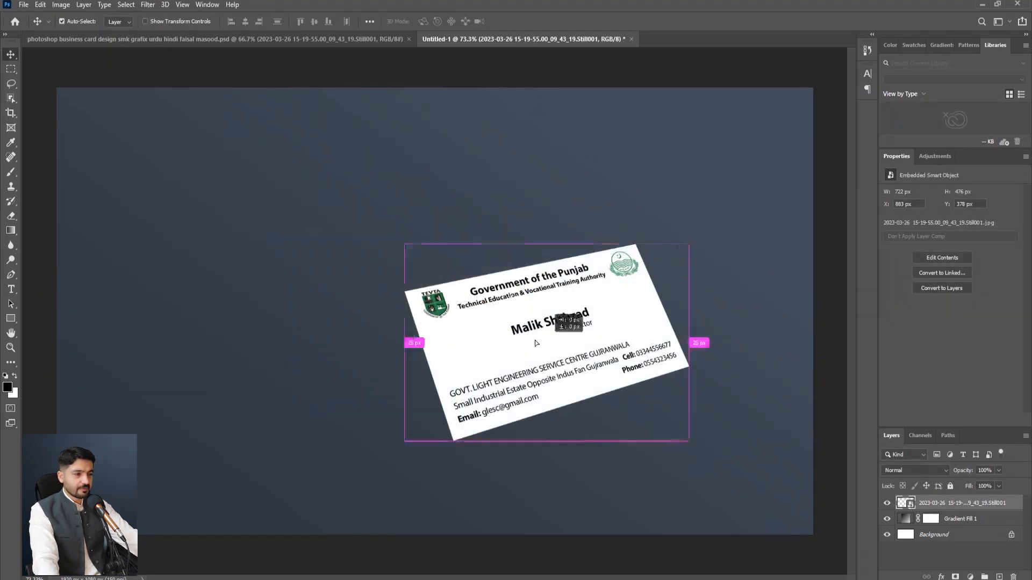
# Step: Duplicate the card to its upper left, rotate the copy further counterclockwise, and move the original clear of it to the lower right
pyautogui.moveTo(542, 343); pyautogui.dragTo(358, 295)
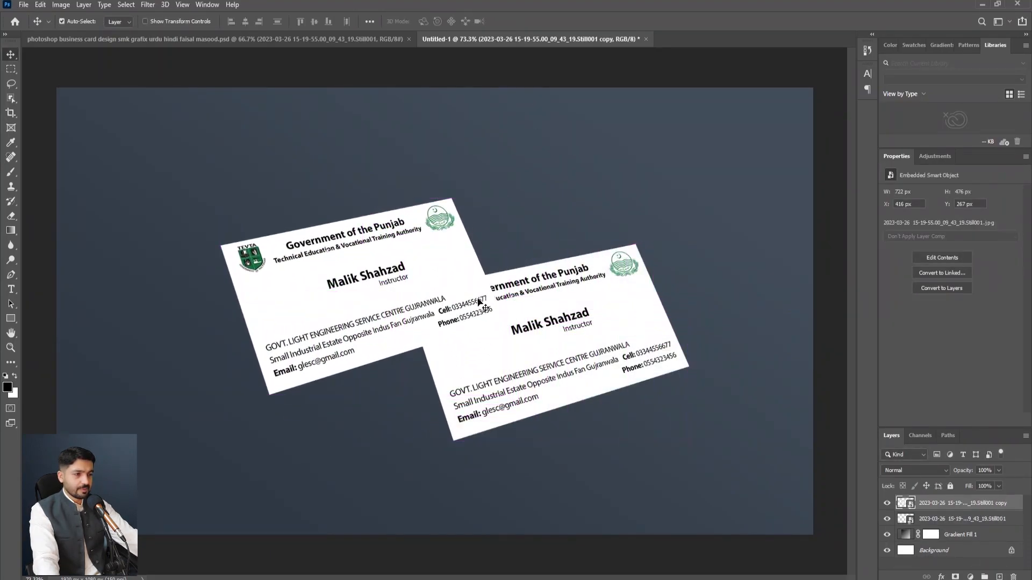
pyautogui.hotkey('ctrl', 't')
pyautogui.moveTo(497, 314); pyautogui.dragTo(518, 291)
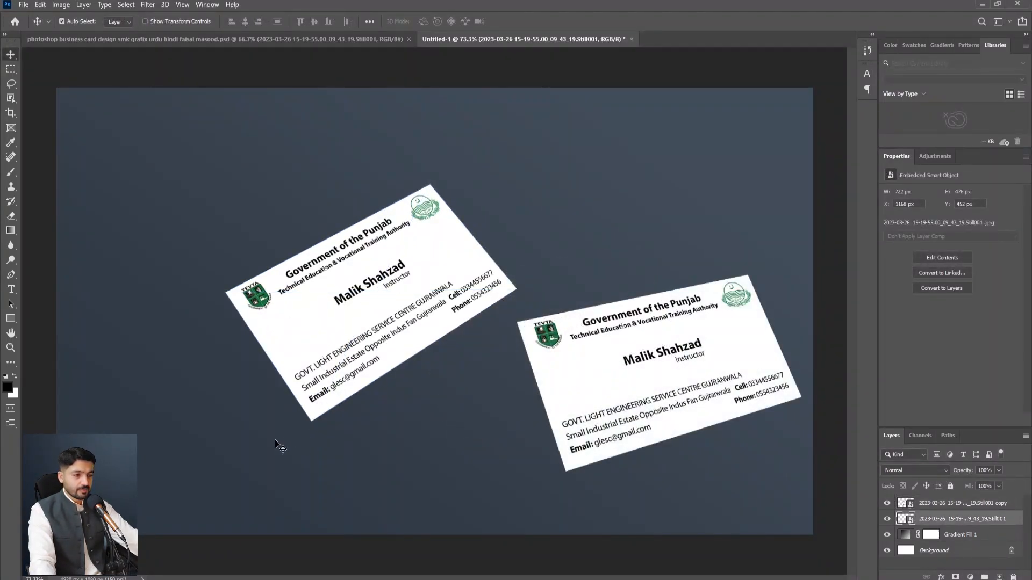
# Step: Duplicate the rotated card and offset the copy slightly upward so the lower card's edge forms a thin layer
pyautogui.scroll(3, 277, 436)
pyautogui.scroll(2, 293, 410)
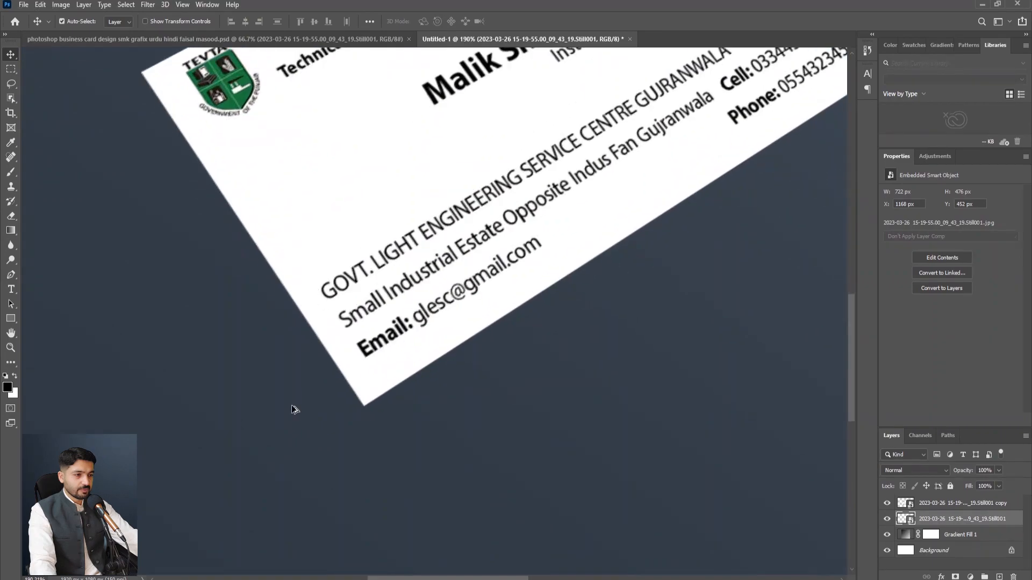
pyautogui.scroll(1, 378, 403)
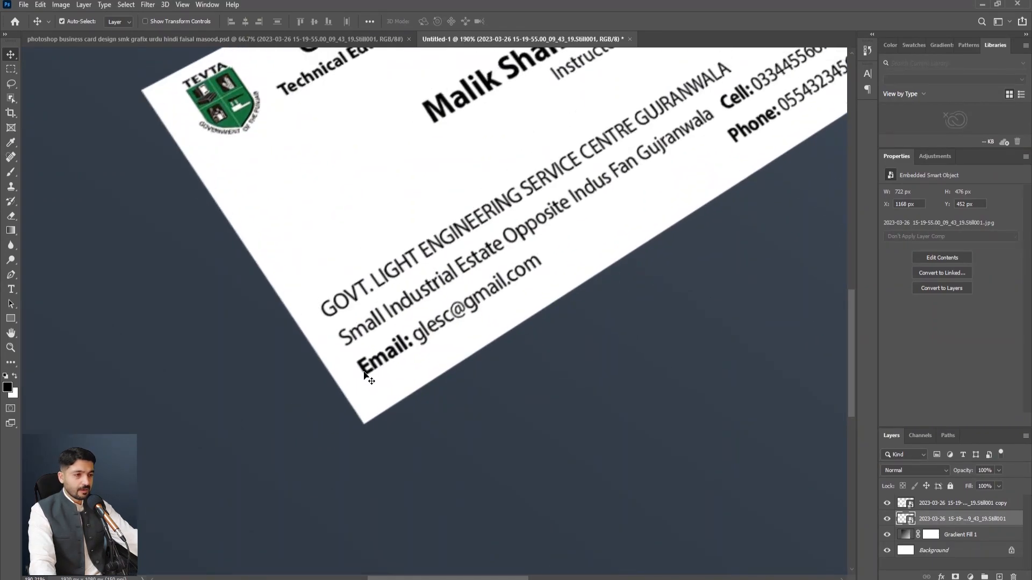
pyautogui.scroll(2, 371, 380)
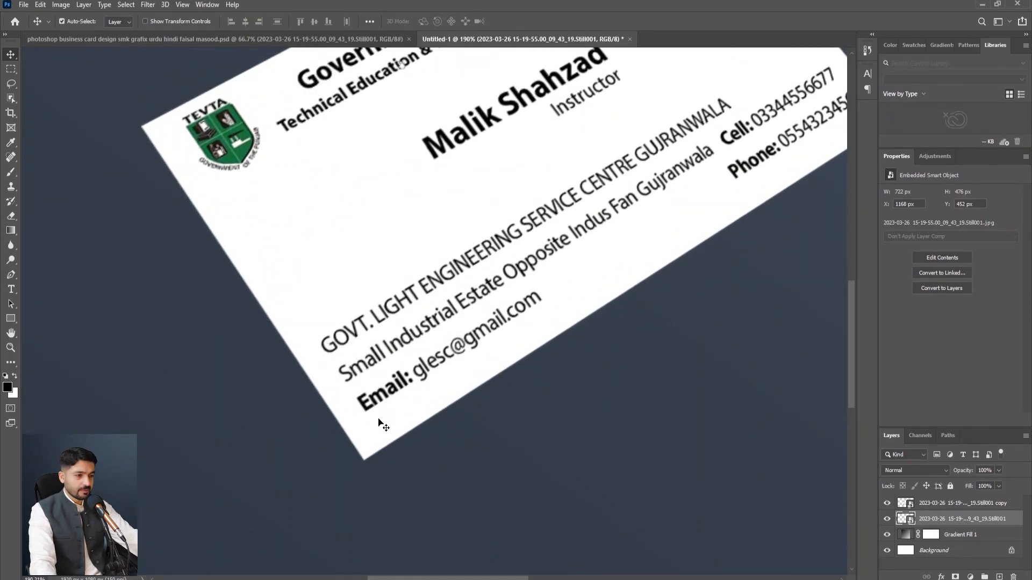
pyautogui.moveTo(376, 427); pyautogui.dragTo(379, 419)
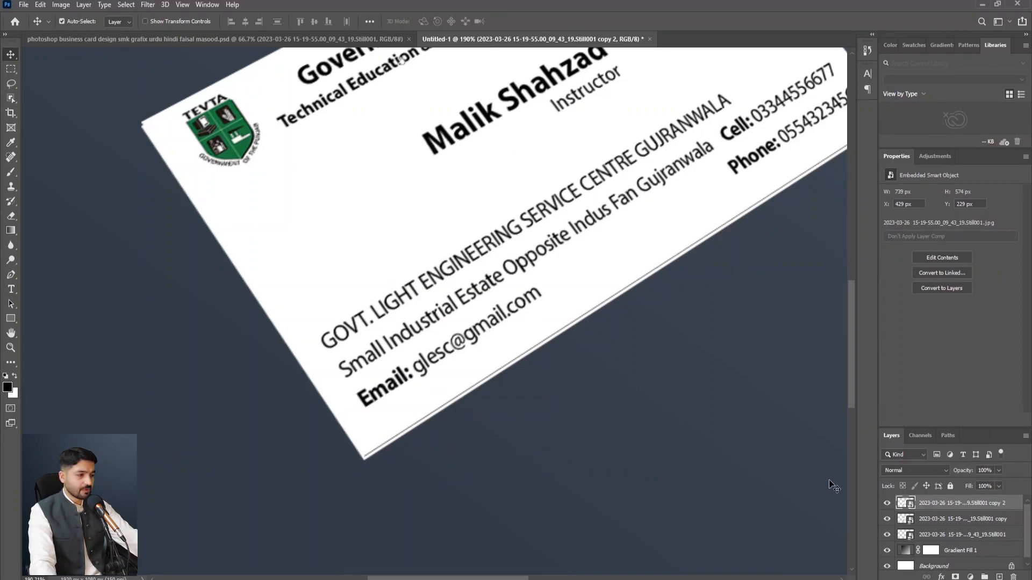
# Step: Add a Multiply drop shadow to the offset card copy with 35% opacity, 1 px distance and 2 px size
pyautogui.click(940, 576)
pyautogui.click(961, 572)
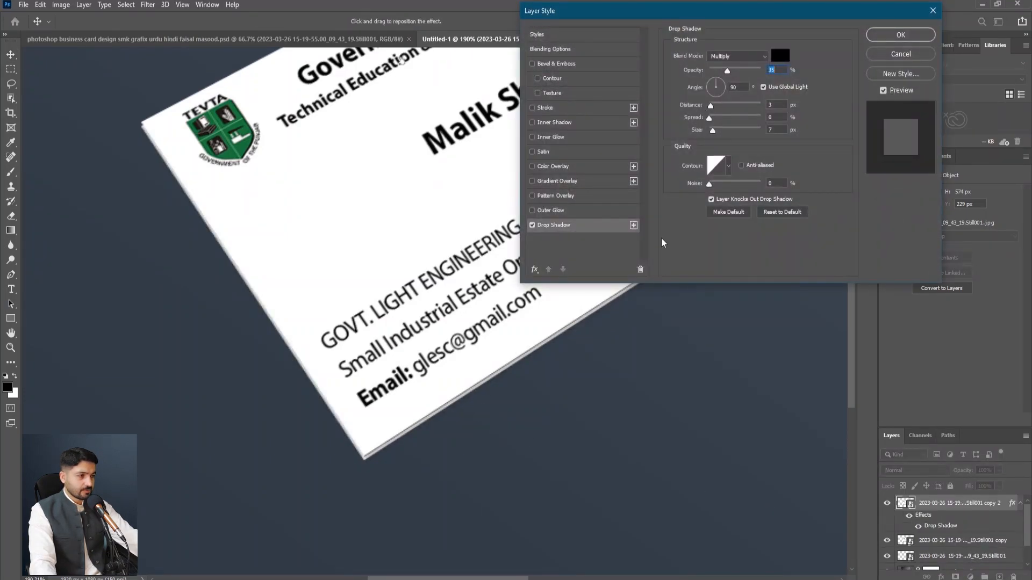
pyautogui.moveTo(725, 73); pyautogui.dragTo(747, 73)
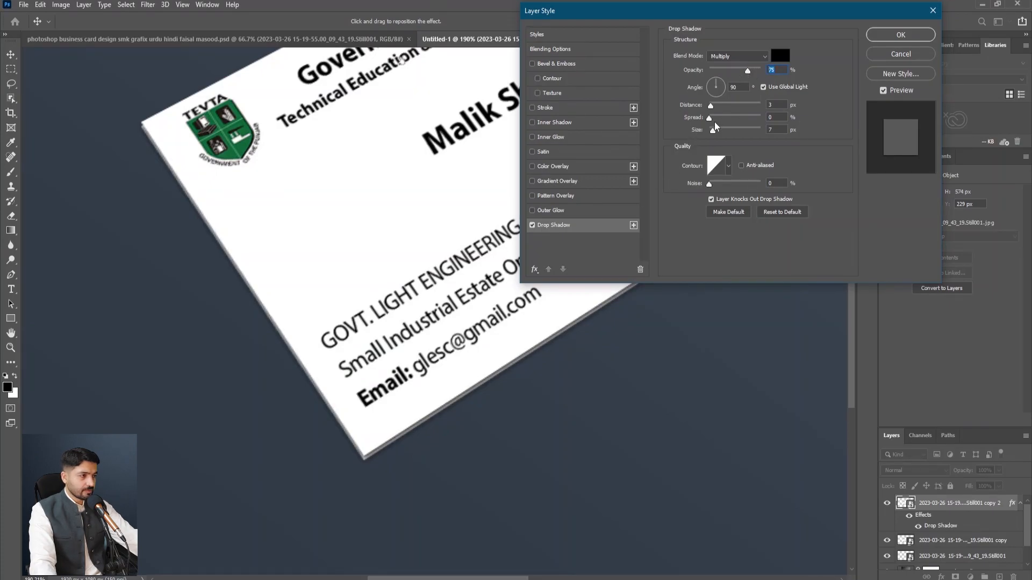
pyautogui.moveTo(713, 133); pyautogui.dragTo(710, 108)
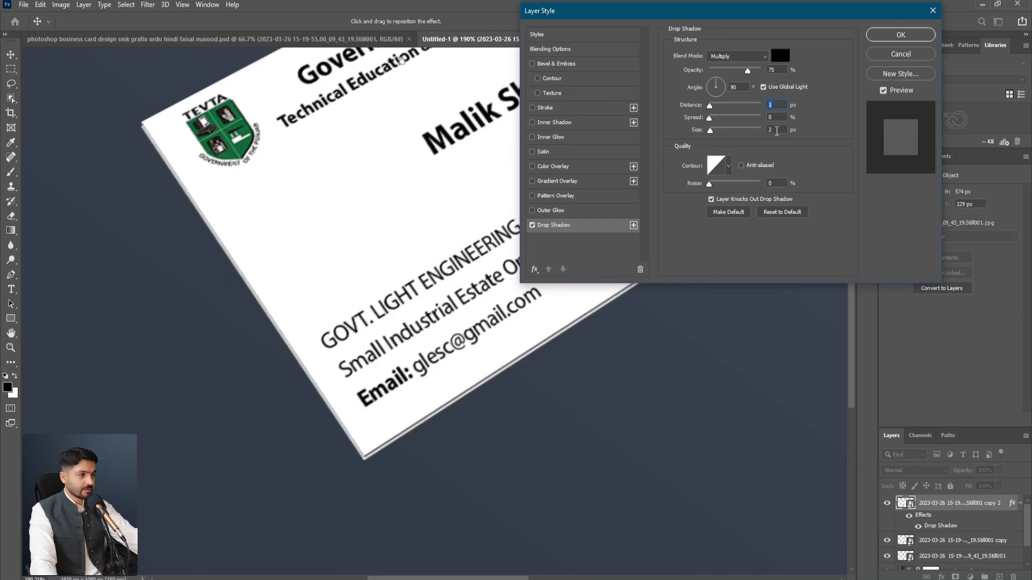
pyautogui.moveTo(749, 73); pyautogui.dragTo(728, 74)
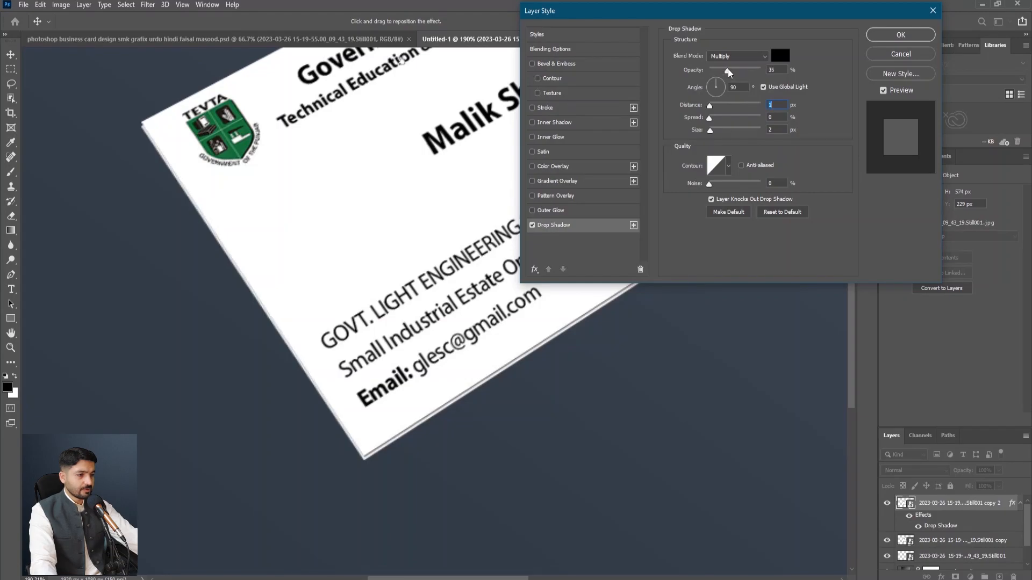
pyautogui.click(728, 73)
pyautogui.click(892, 34)
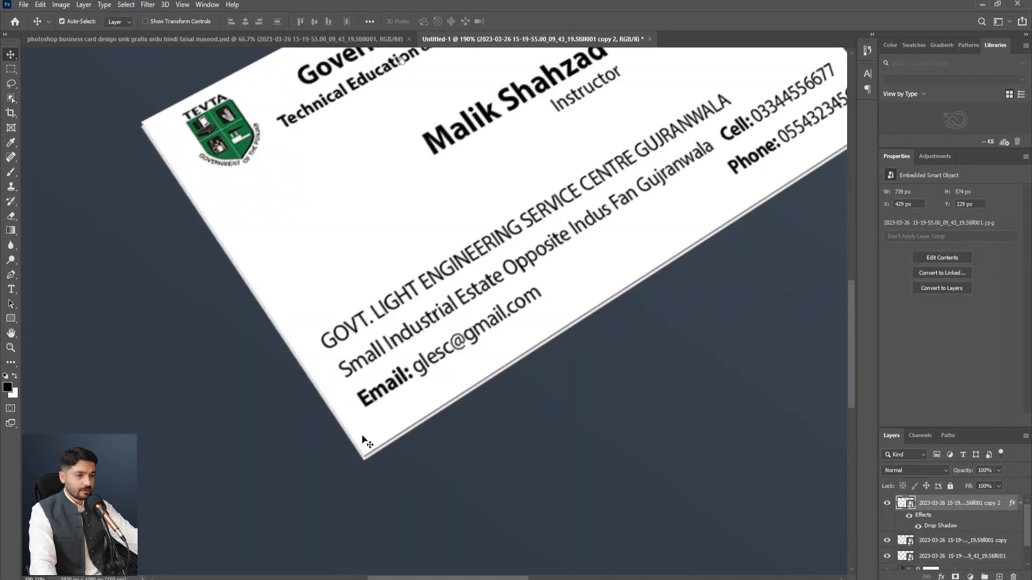
# Step: Duplicate the shadowed card repeatedly with small upward offsets, up to copy 13, to build a thick card stack
pyautogui.moveTo(362, 434); pyautogui.dragTo(363, 427)
pyautogui.moveTo(364, 427); pyautogui.dragTo(370, 389)
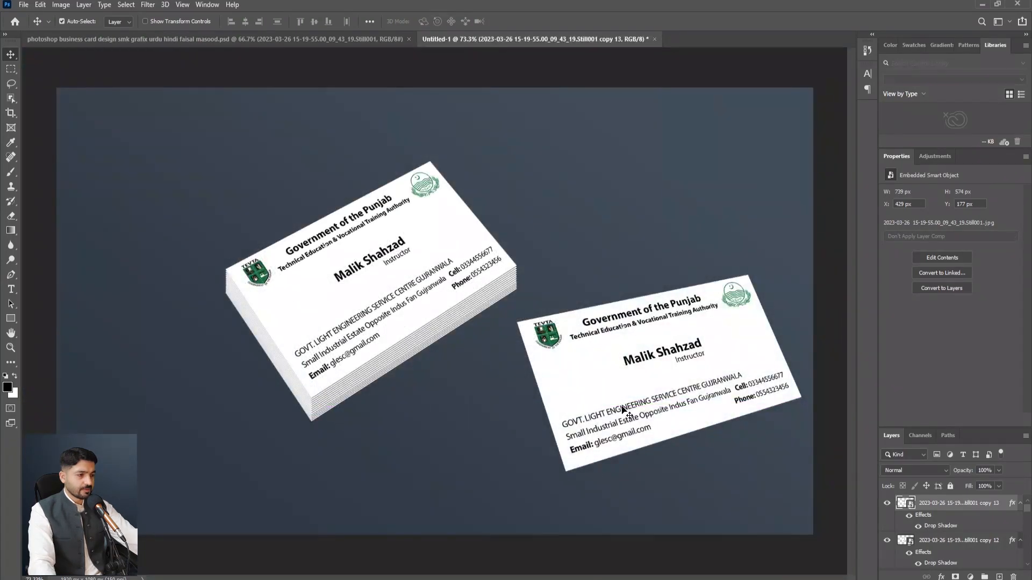
# Step: Bring the single card's layer in front of all stacked copies and move it to overlap the stack's lower-right side
pyautogui.moveTo(611, 403); pyautogui.dragTo(588, 391)
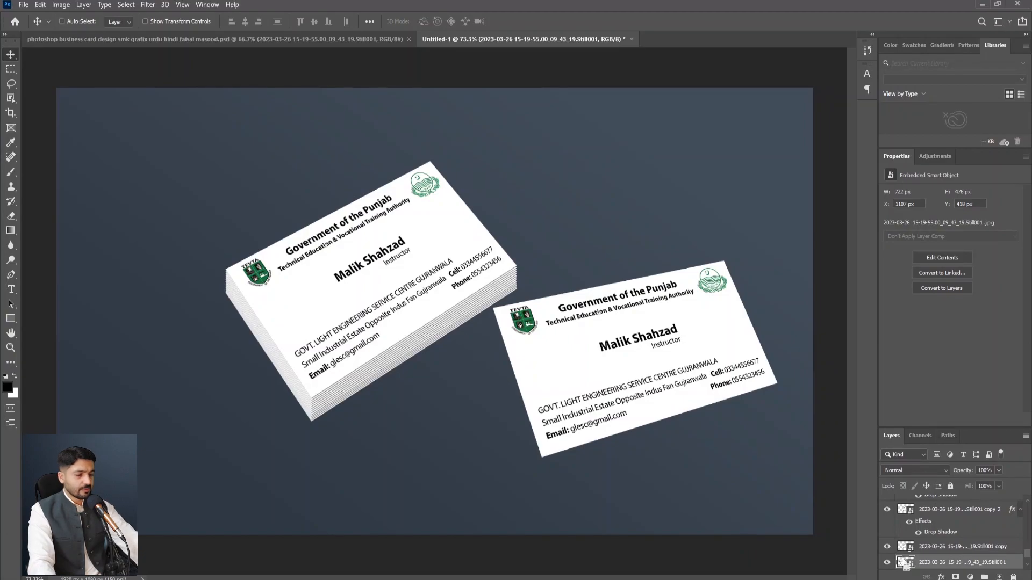
pyautogui.hotkey('ctrl', ']')
pyautogui.hotkey('ctrl', ']')
pyautogui.hotkey('ctrl', ']')
pyautogui.hotkey('ctrl', ']')
pyautogui.hotkey('ctrl', ']')
pyautogui.hotkey('ctrl', ']')
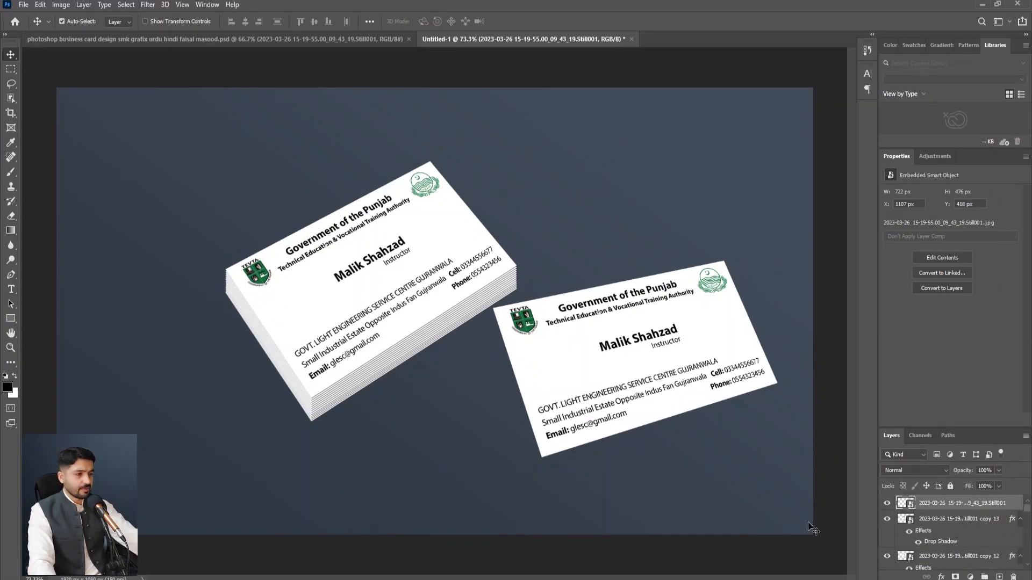
pyautogui.moveTo(610, 387); pyautogui.dragTo(506, 366)
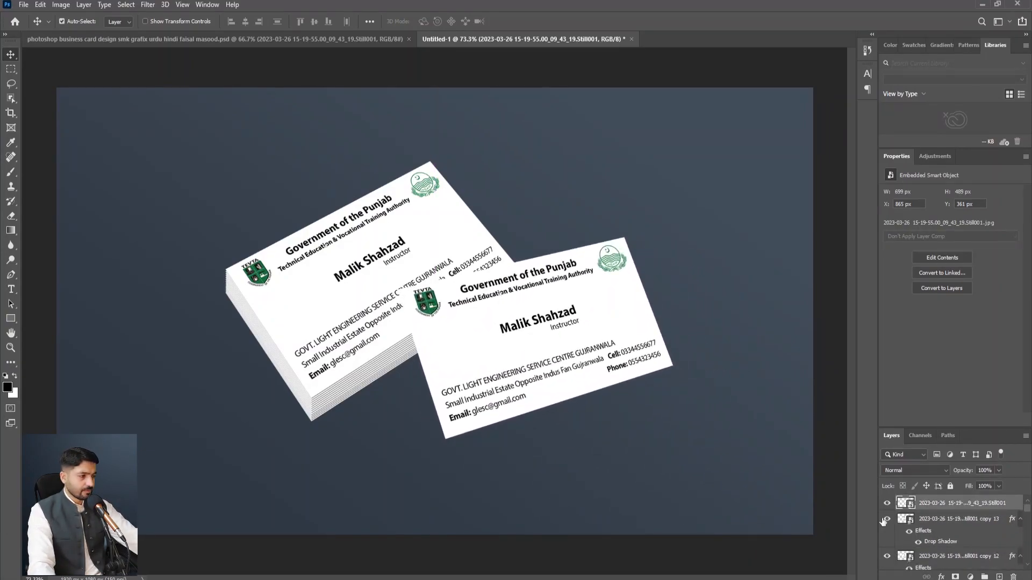
# Step: Hide the single card and draw a black four-sided shape off the stack's lower-right edge with the Pen tool
pyautogui.moveTo(956, 428); pyautogui.dragTo(956, 289)
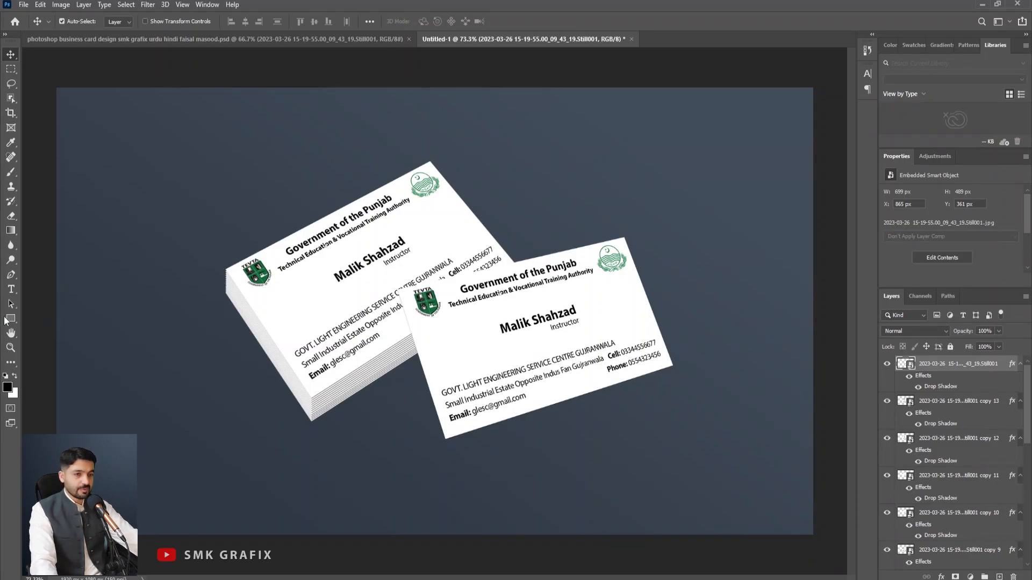
pyautogui.hotkey('ctrl', ',')
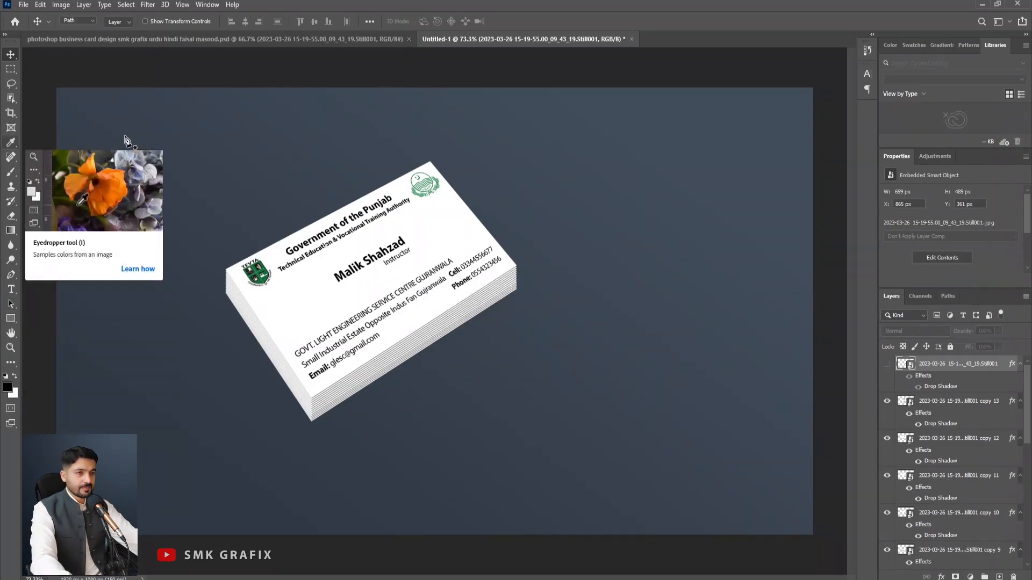
pyautogui.press('p')
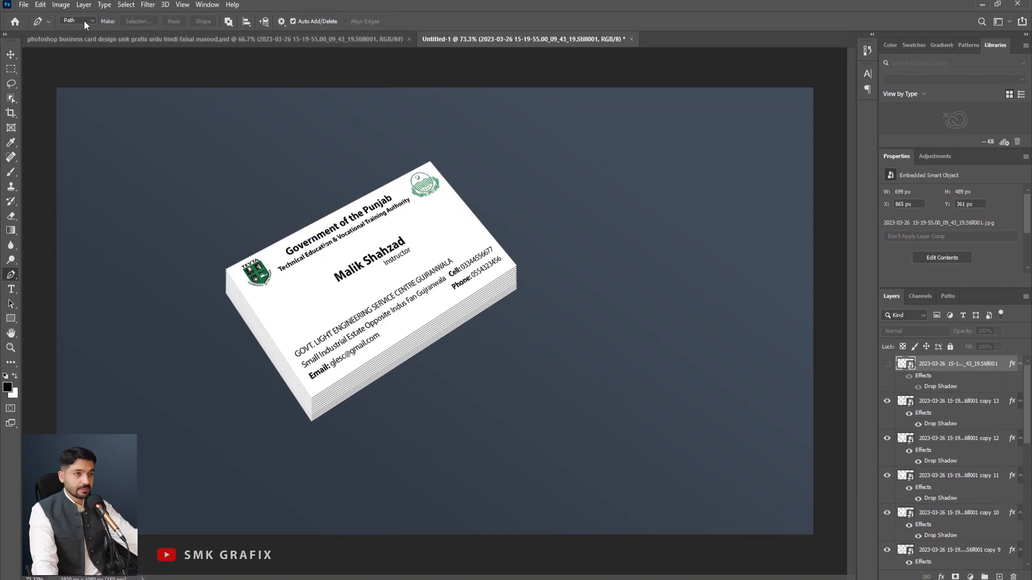
pyautogui.click(392, 371)
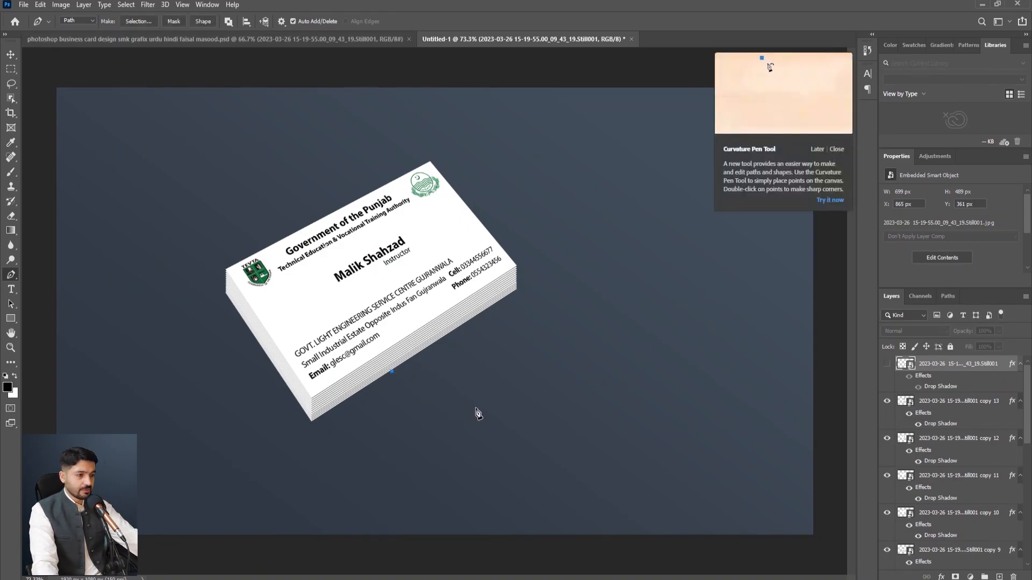
pyautogui.click(279, 24)
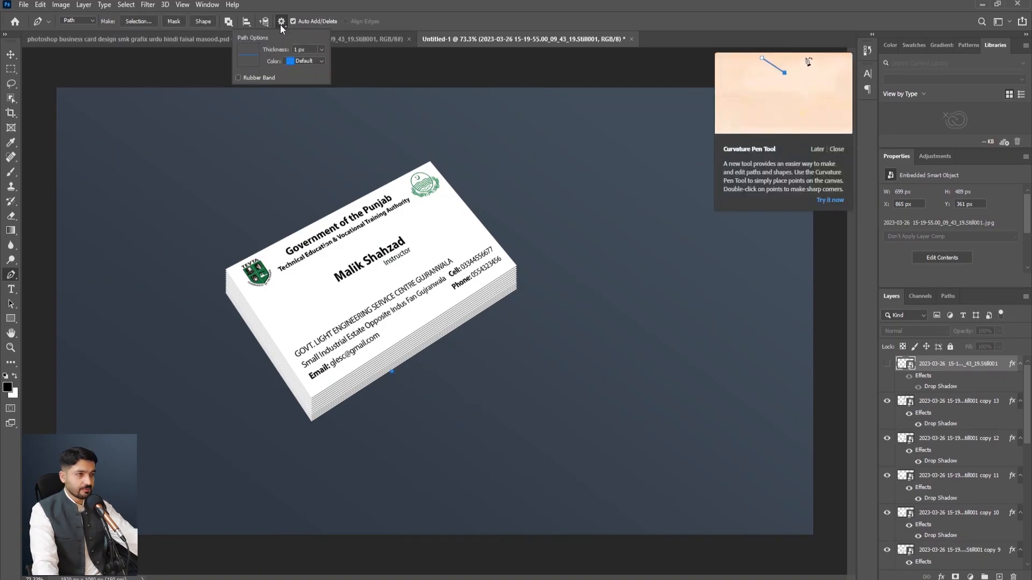
pyautogui.click(481, 417)
pyautogui.click(577, 318)
pyautogui.click(478, 287)
pyautogui.click(392, 371)
pyautogui.click(203, 21)
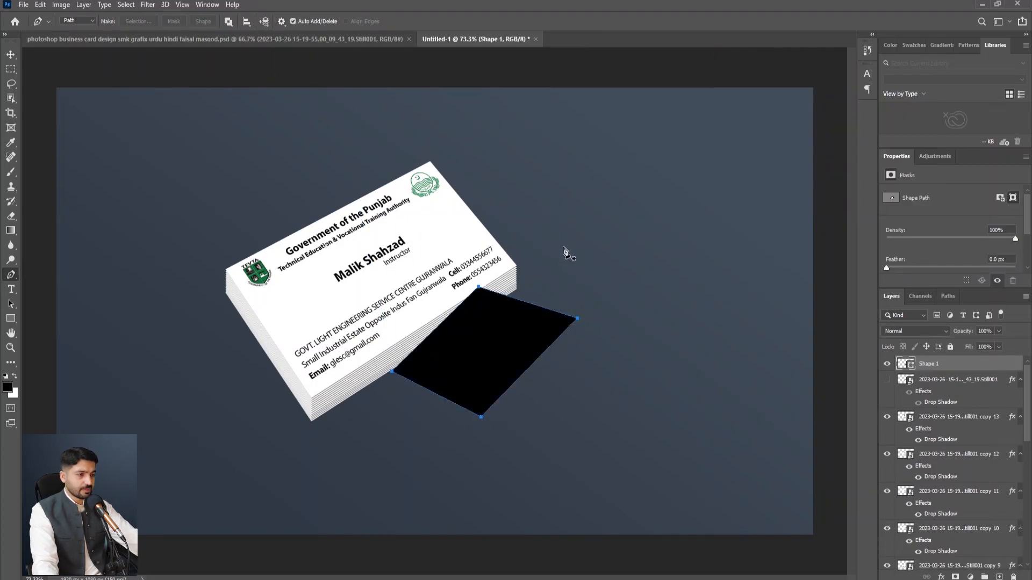
# Step: Place the black shape behind the card stack and blur it as a smart object with a Gaussian Blur of about 37.4 px
pyautogui.moveTo(902, 365); pyautogui.dragTo(914, 524)
pyautogui.click(14, 54)
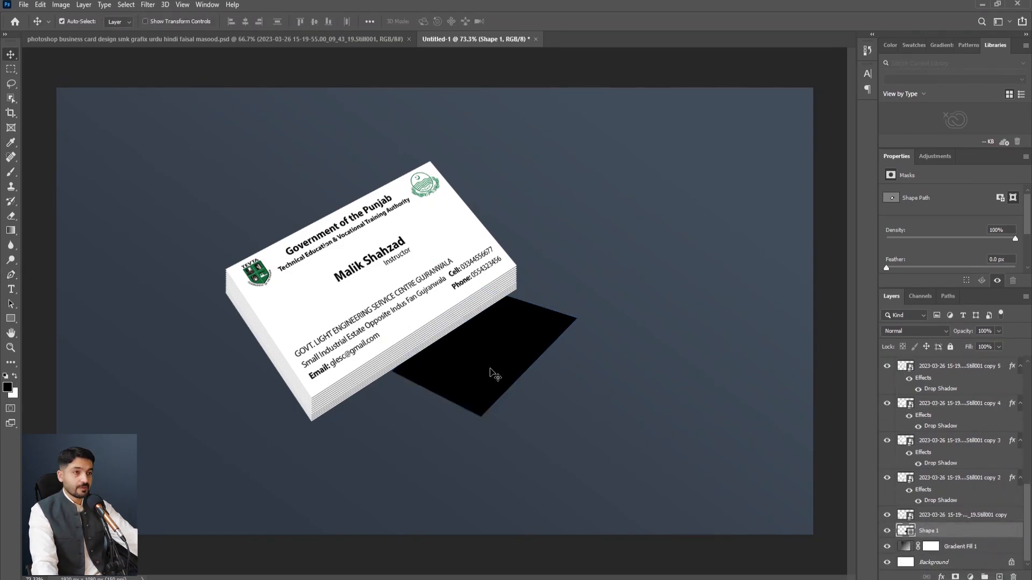
pyautogui.click(147, 5)
pyautogui.moveTo(173, 132)
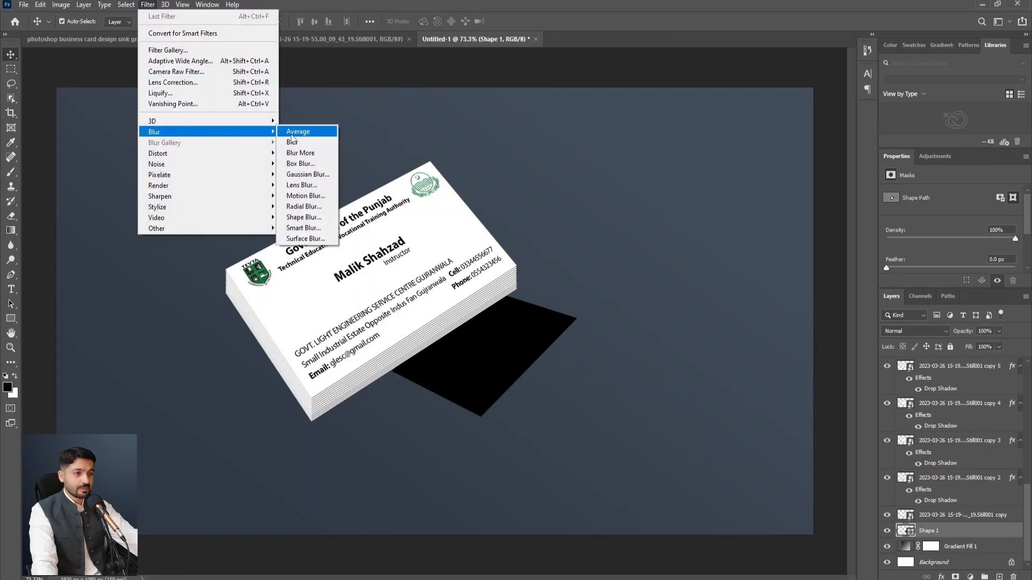
pyautogui.click(290, 208)
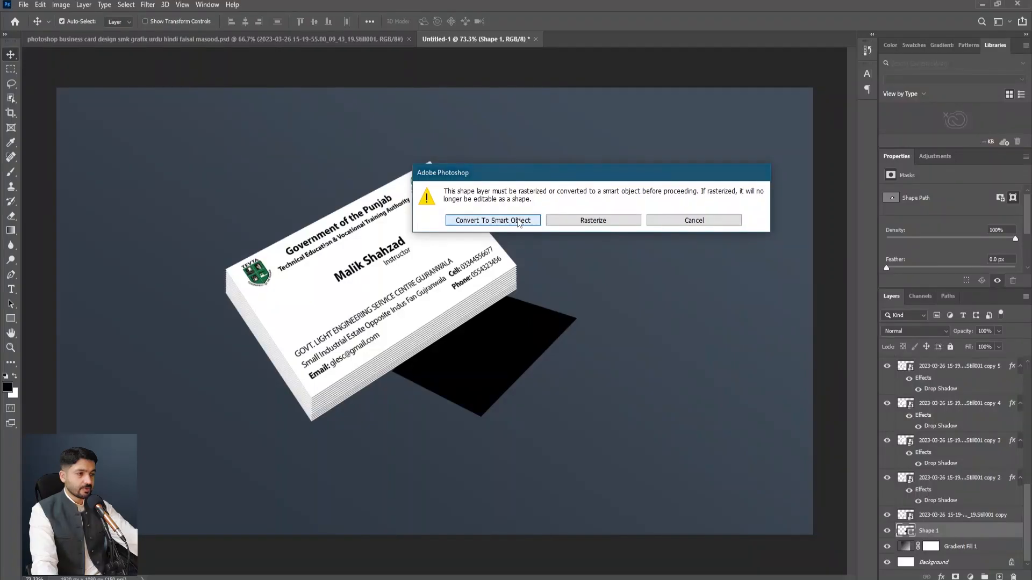
pyautogui.click(519, 221)
pyautogui.moveTo(443, 293); pyautogui.dragTo(486, 295)
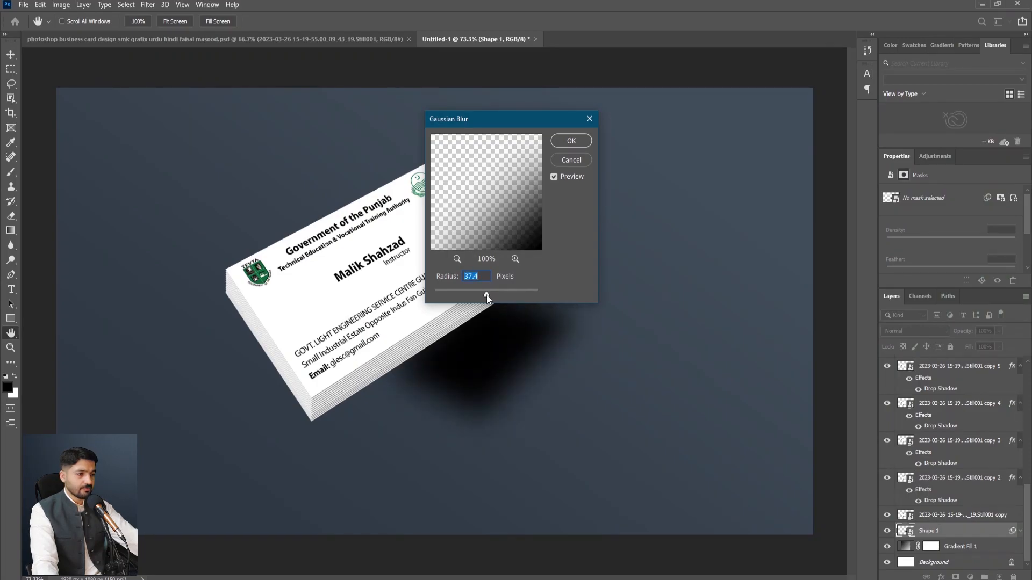
pyautogui.click(563, 141)
# Step: Lower the blurred shadow's opacity to 28% and show the single card again
pyautogui.moveTo(987, 345); pyautogui.dragTo(964, 346)
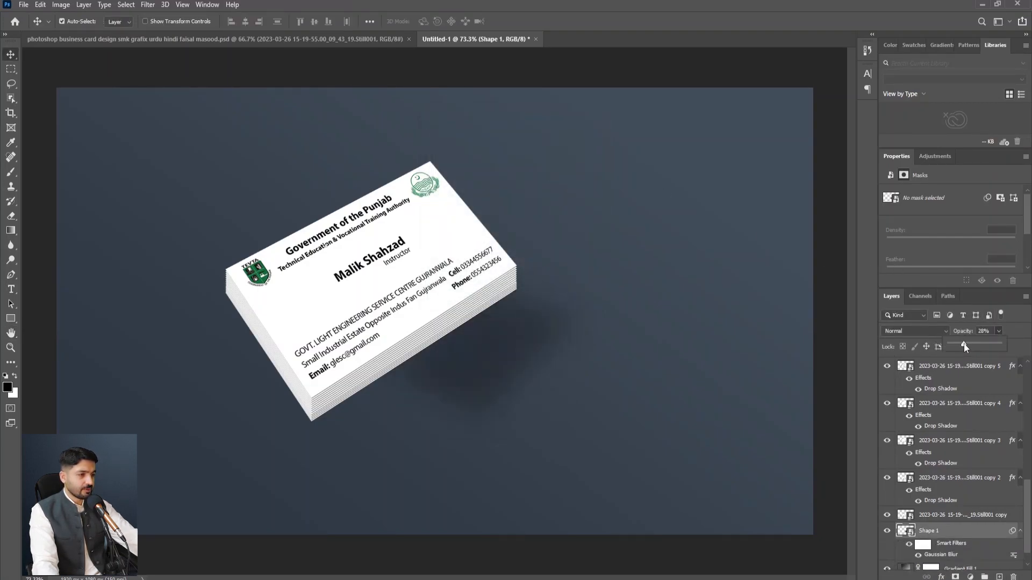
pyautogui.scroll(5, 964, 511)
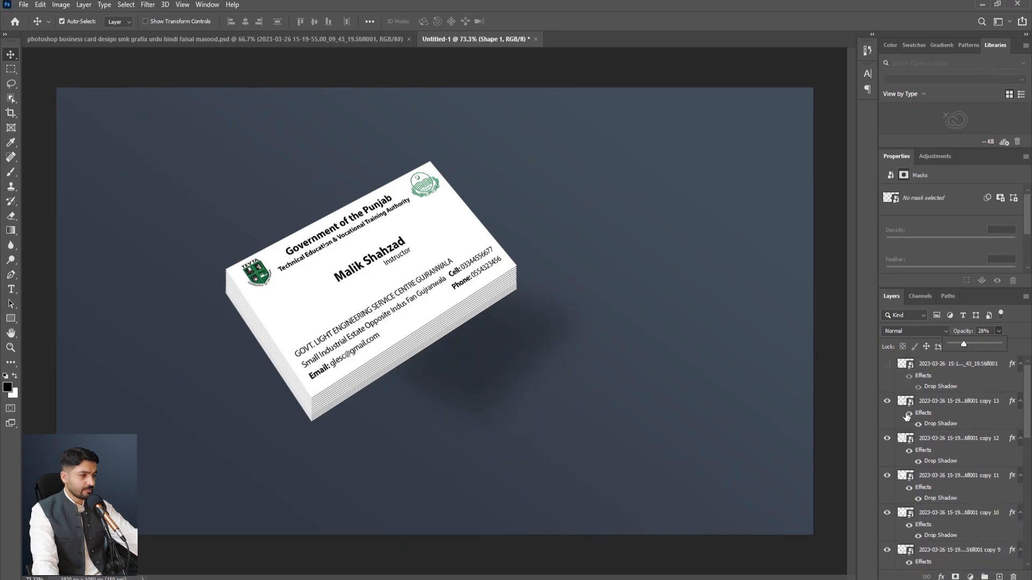
pyautogui.click(887, 366)
pyautogui.click(887, 365)
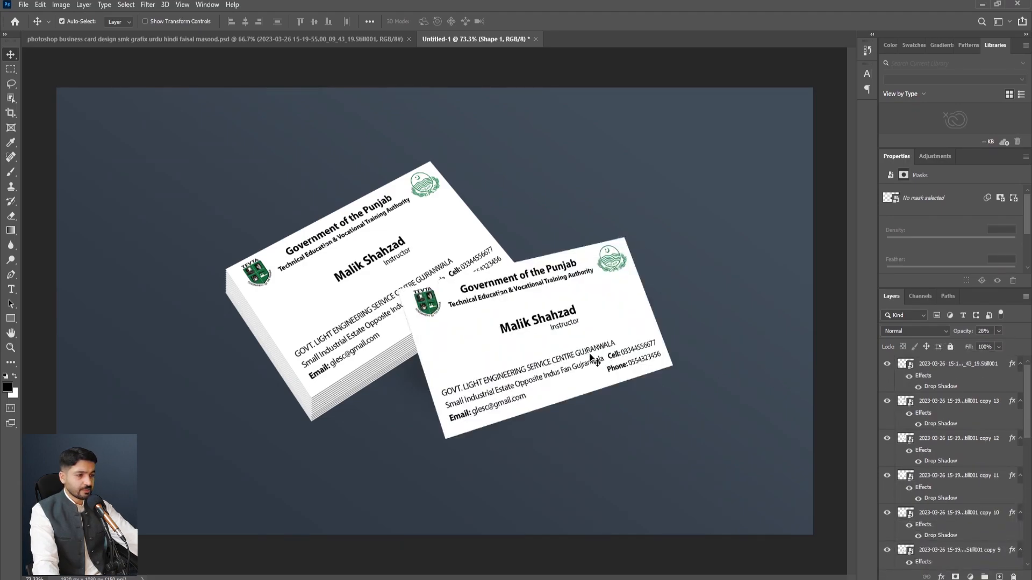
# Step: Shift the single card slightly right and up, and adjust the blurred shadow beneath it with Free Transform
pyautogui.moveTo(562, 361); pyautogui.dragTo(574, 360)
pyautogui.click(417, 368)
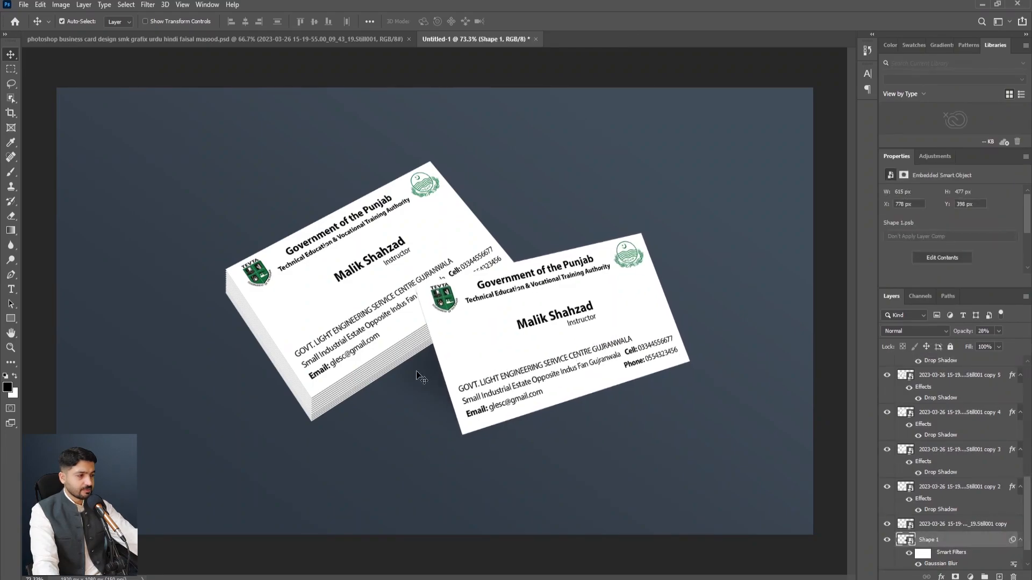
pyautogui.hotkey('ctrl', 't')
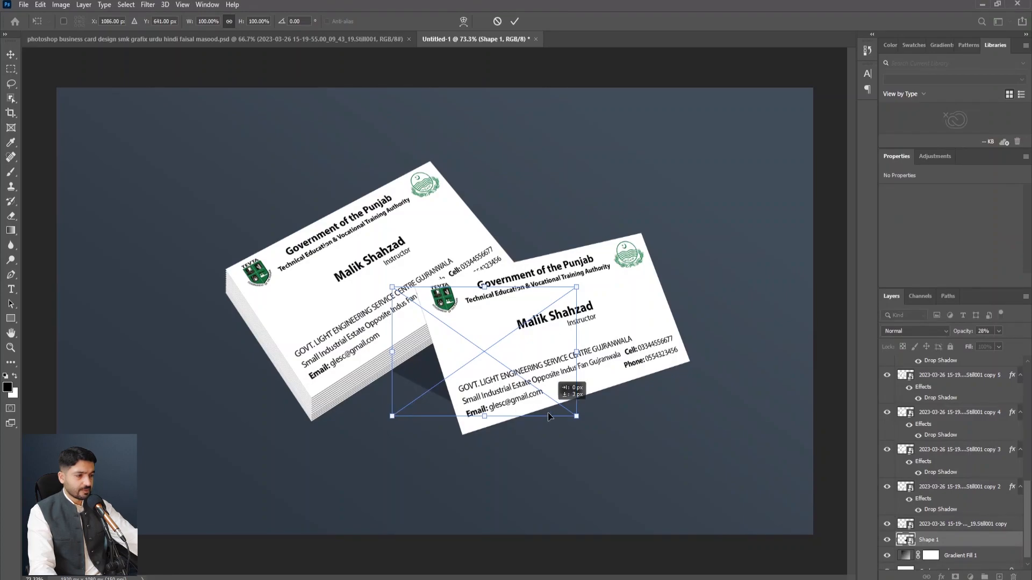
pyautogui.press('Return')
# Step: Draw a black pen shape above the stack's top card layer, covering the stack's two visible side faces
pyautogui.click(299, 341)
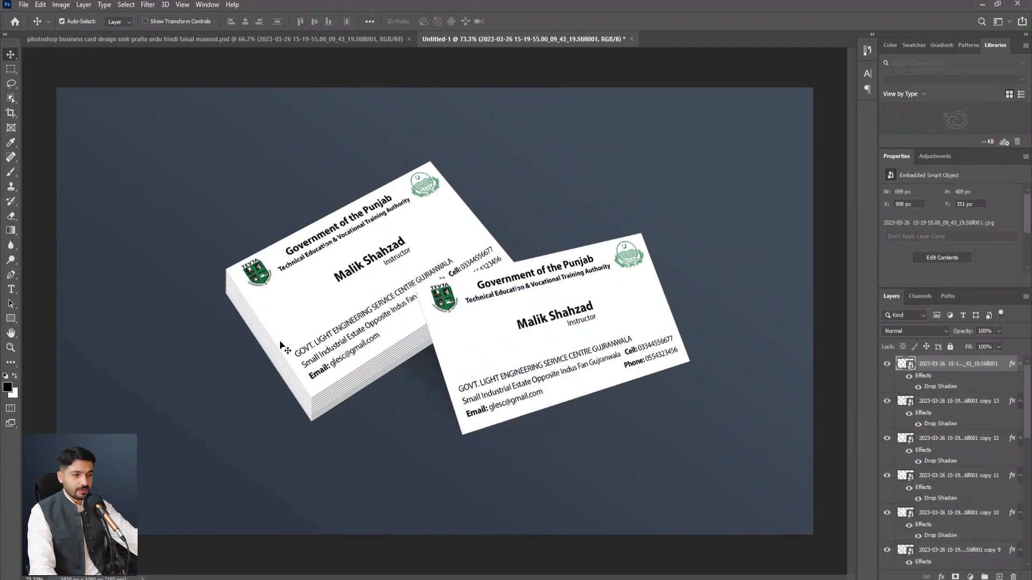
pyautogui.click(312, 350)
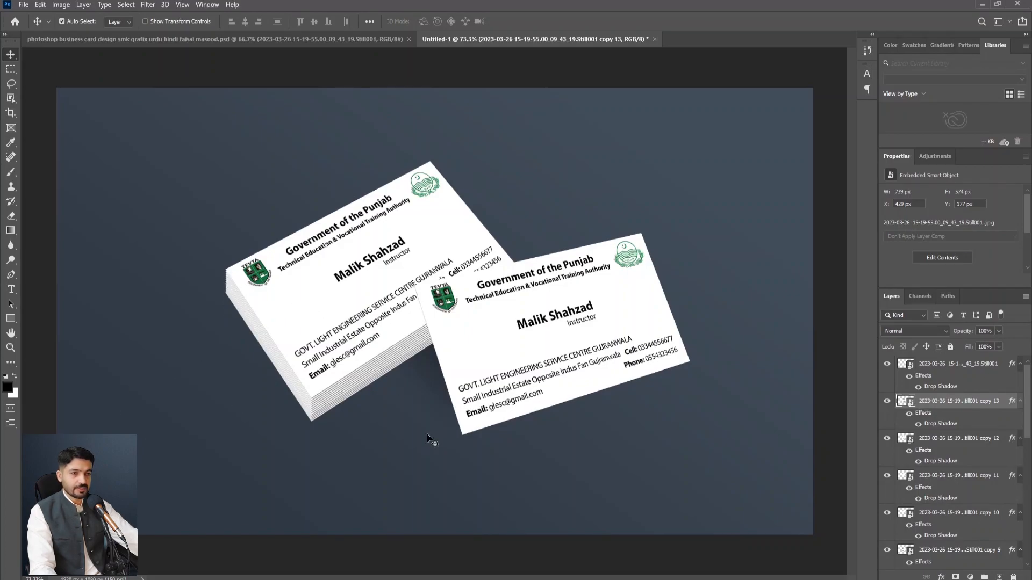
pyautogui.press('p')
pyautogui.scroll(3, 271, 293)
pyautogui.scroll(3, 271, 293)
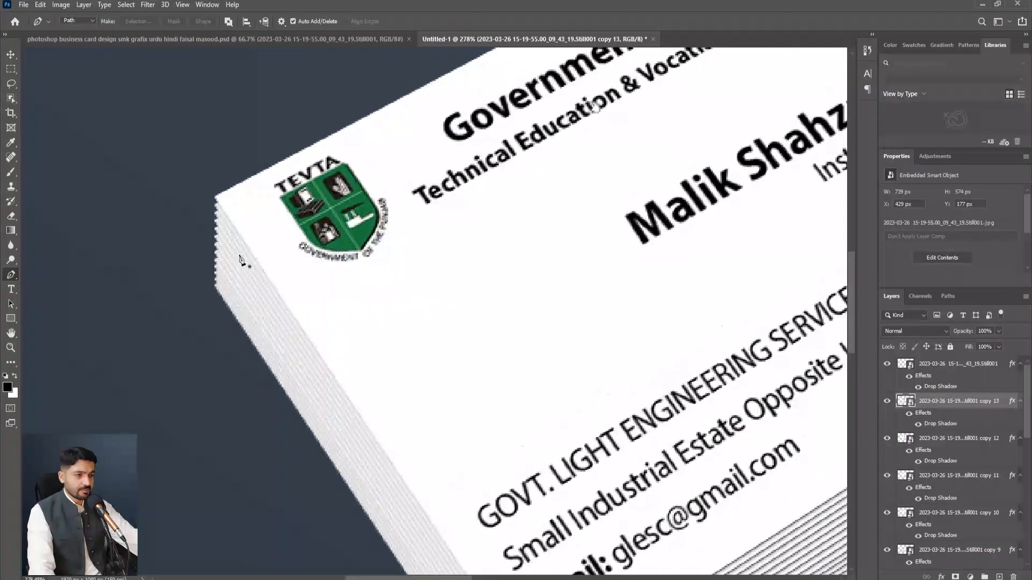
pyautogui.click(216, 203)
pyautogui.click(214, 289)
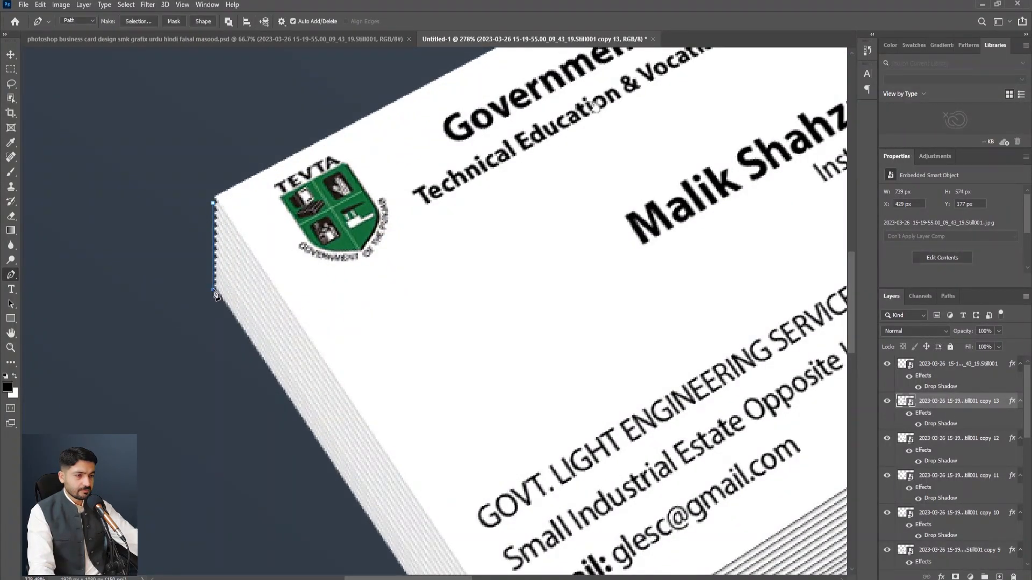
pyautogui.scroll(-3, 211, 251)
pyautogui.click(642, 326)
pyautogui.click(628, 289)
pyautogui.click(371, 459)
pyautogui.click(213, 228)
pyautogui.click(202, 21)
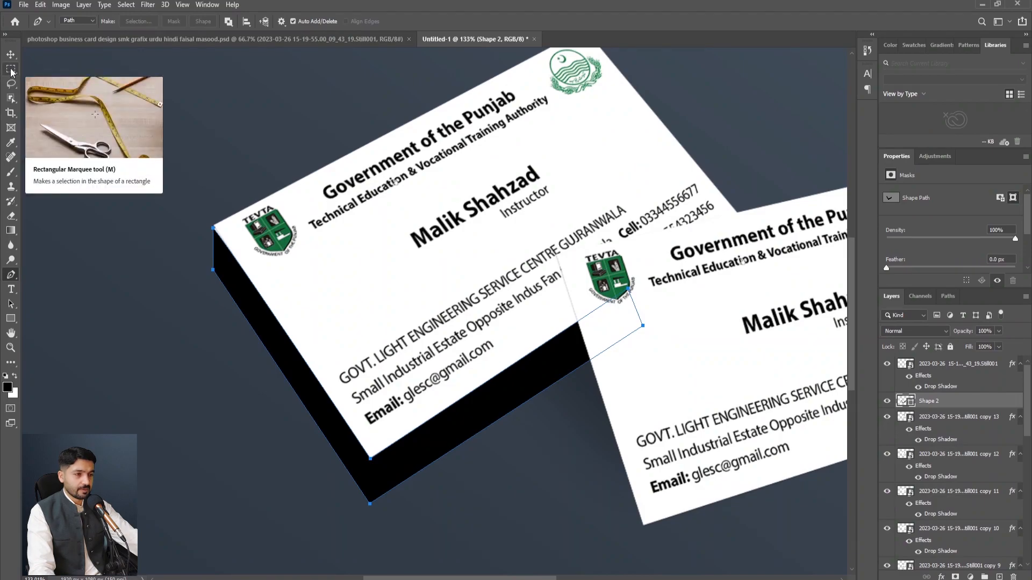
# Step: Convert the black side-face shape to a smart object and apply a Gaussian Blur of about 4.9 px
pyautogui.click(149, 5)
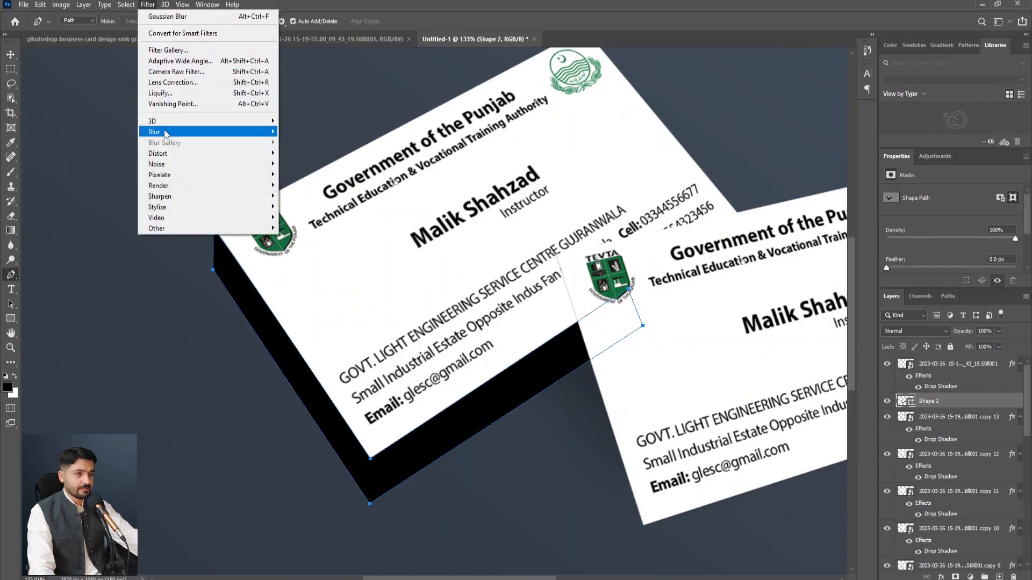
pyautogui.moveTo(165, 133)
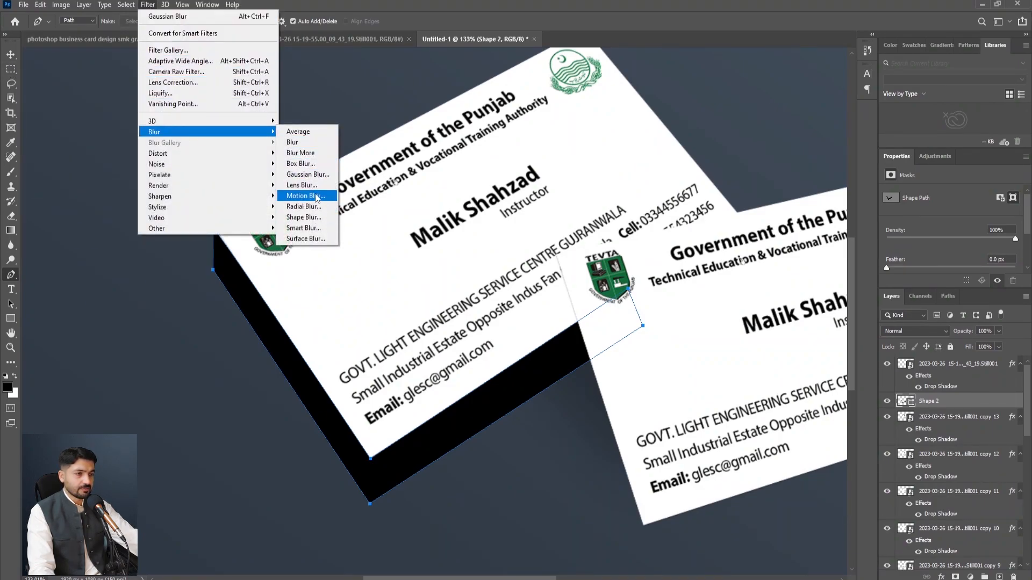
pyautogui.click(306, 174)
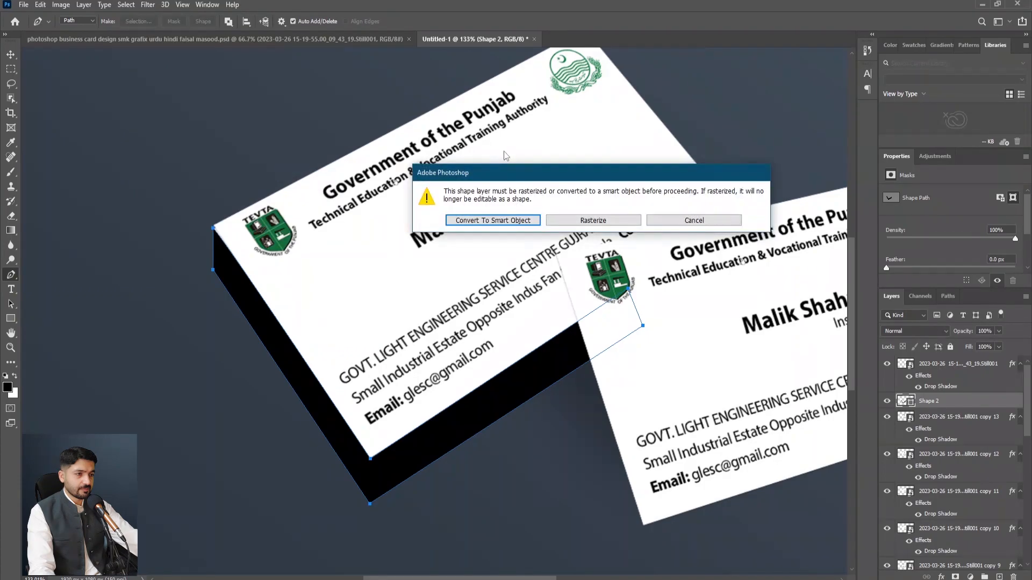
pyautogui.click(497, 221)
pyautogui.moveTo(480, 295); pyautogui.dragTo(462, 295)
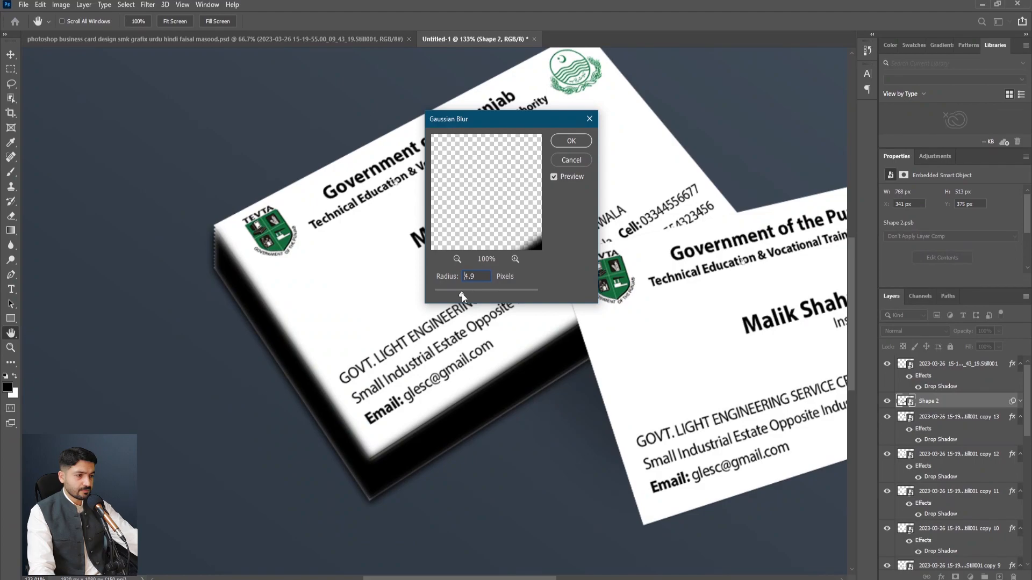
pyautogui.click(571, 141)
# Step: Place the blurred side-face shape beneath the stack's top card and set it to Multiply at 55% opacity
pyautogui.press('p')
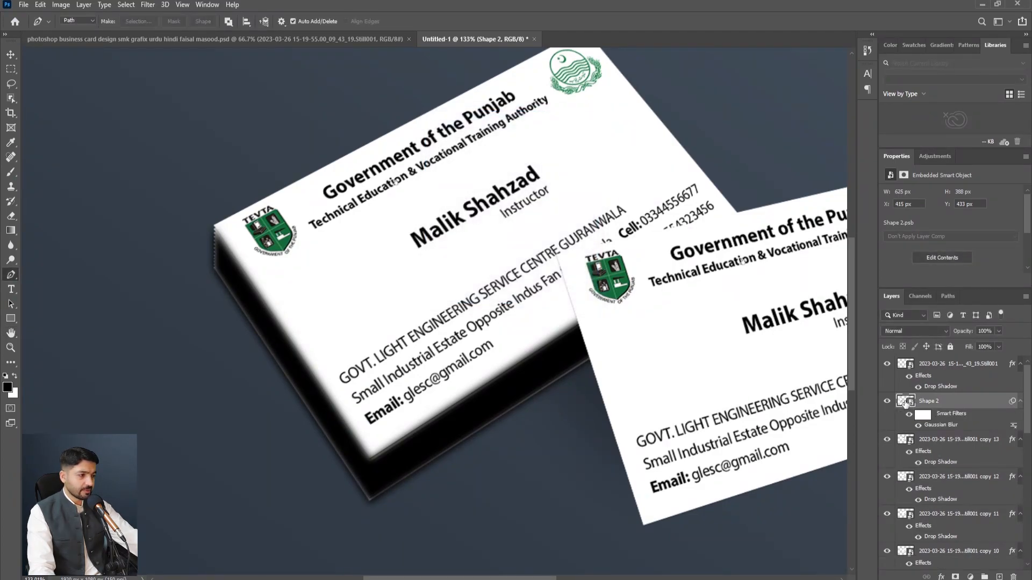
pyautogui.hotkey('ctrl', '[')
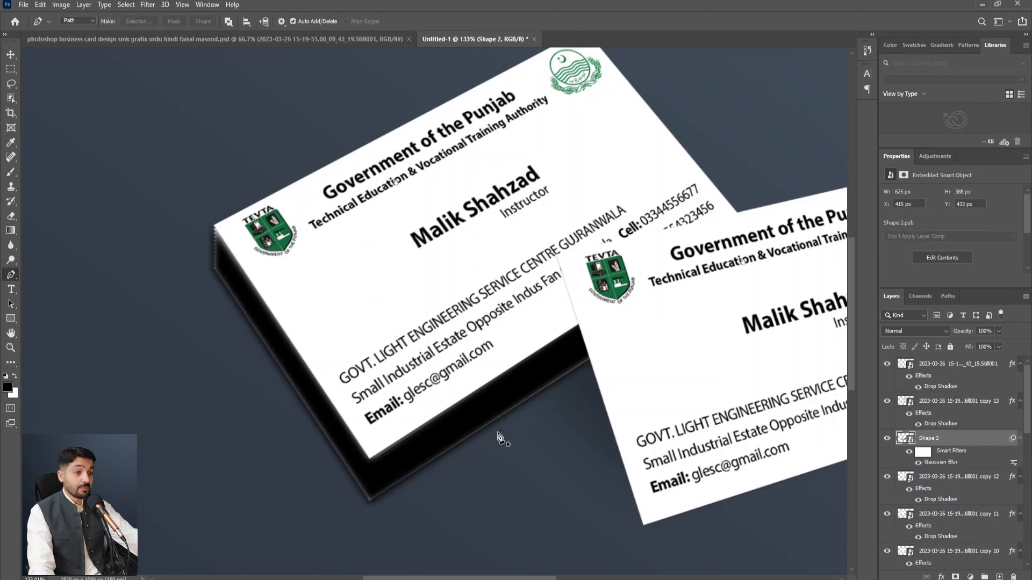
pyautogui.click(926, 331)
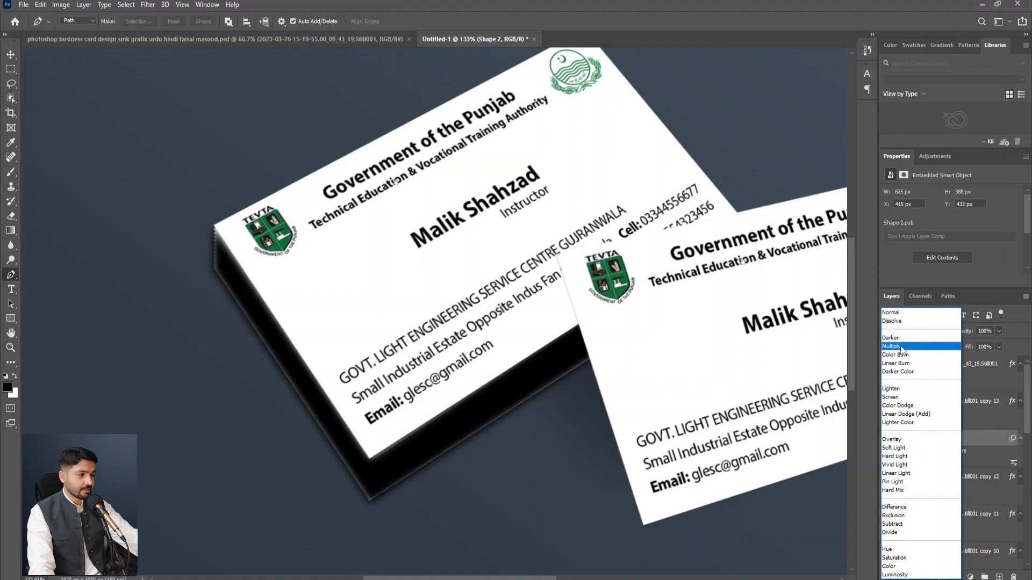
pyautogui.click(902, 347)
pyautogui.moveTo(979, 343); pyautogui.dragTo(960, 344)
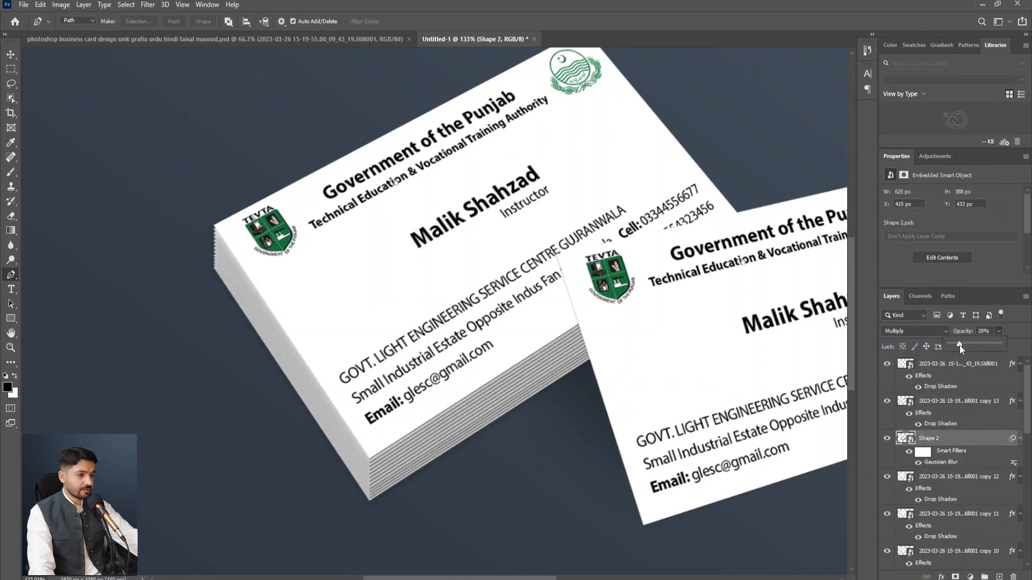
pyautogui.hotkey('ctrl', '0')
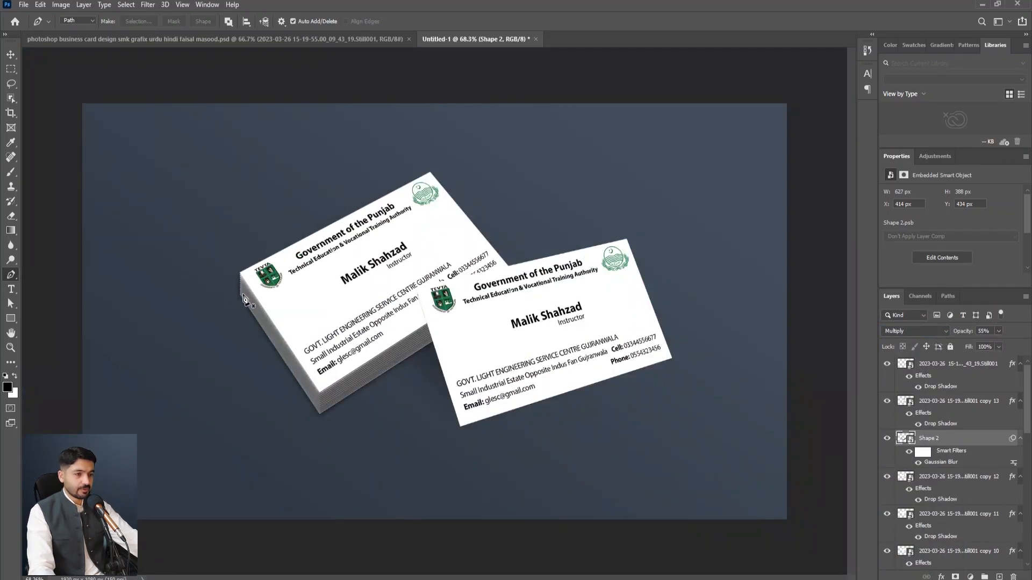
# Step: Draw a large black cast-shadow shape from the stack toward the canvas's lower-left, place it just above the gradient fill, and set its opacity to 48%
pyautogui.click(243, 296)
pyautogui.moveTo(910, 578); pyautogui.dragTo(909, 537)
pyautogui.click(998, 331)
pyautogui.moveTo(1000, 344); pyautogui.dragTo(973, 344)
# Step: Convert the large cast-shadow shape to a smart object and apply a Gaussian Blur of about 75.5 px
pyautogui.click(146, 5)
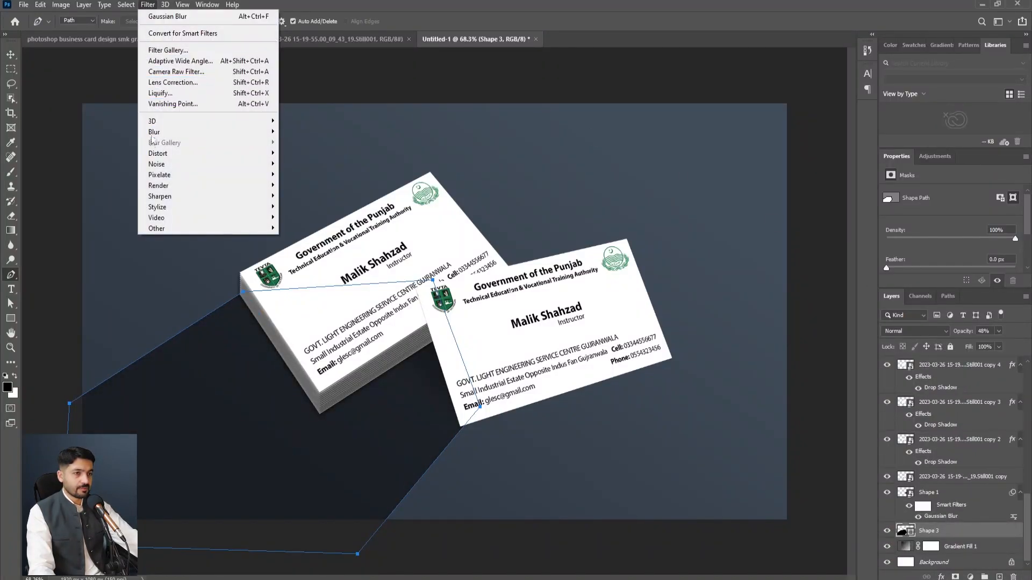
pyautogui.moveTo(153, 132)
pyautogui.click(308, 174)
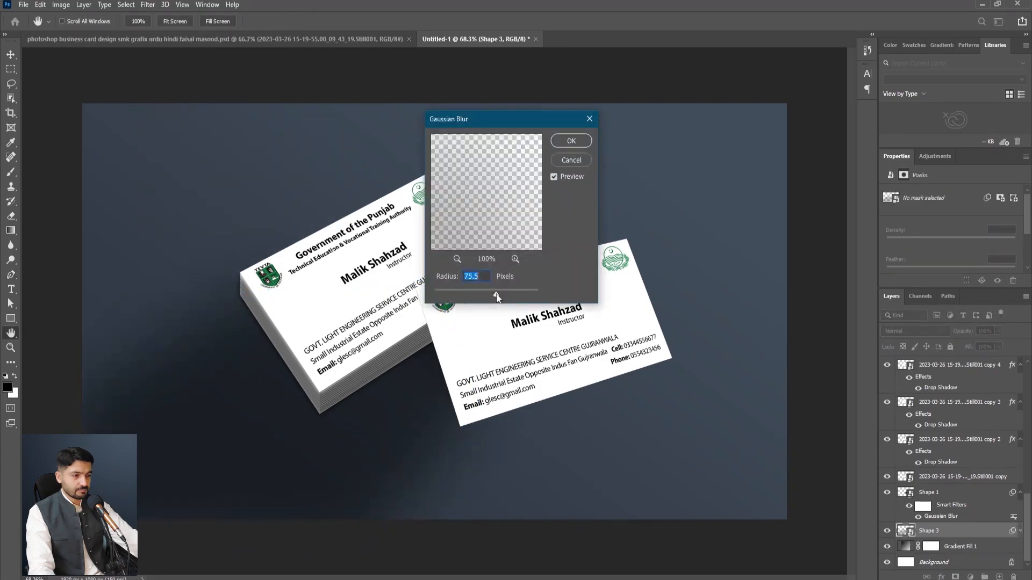
pyautogui.click(570, 141)
pyautogui.press('p')
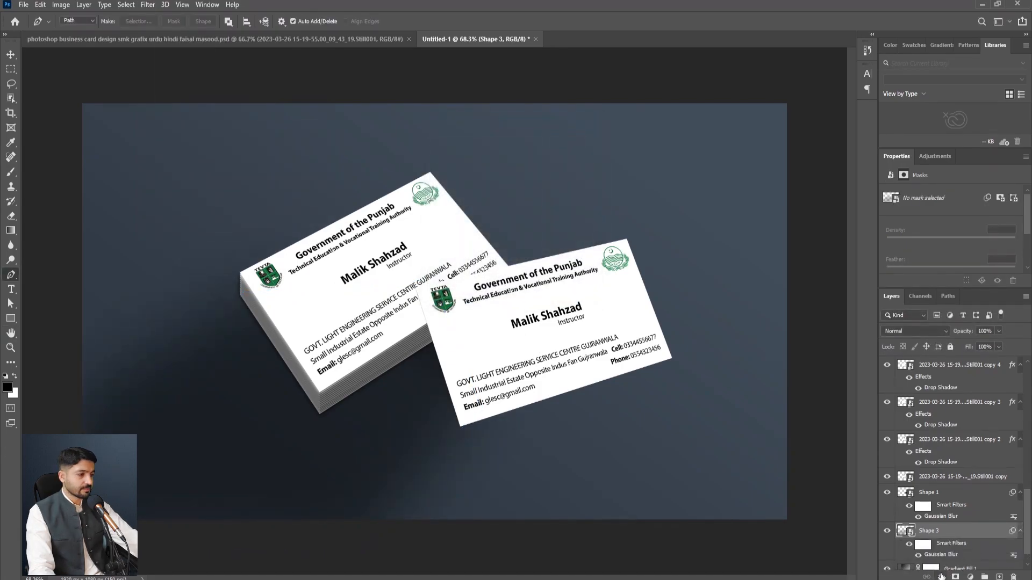
# Step: Add a layer mask to the large cast shadow and set up a 165 px brush for painting on it
pyautogui.click(954, 576)
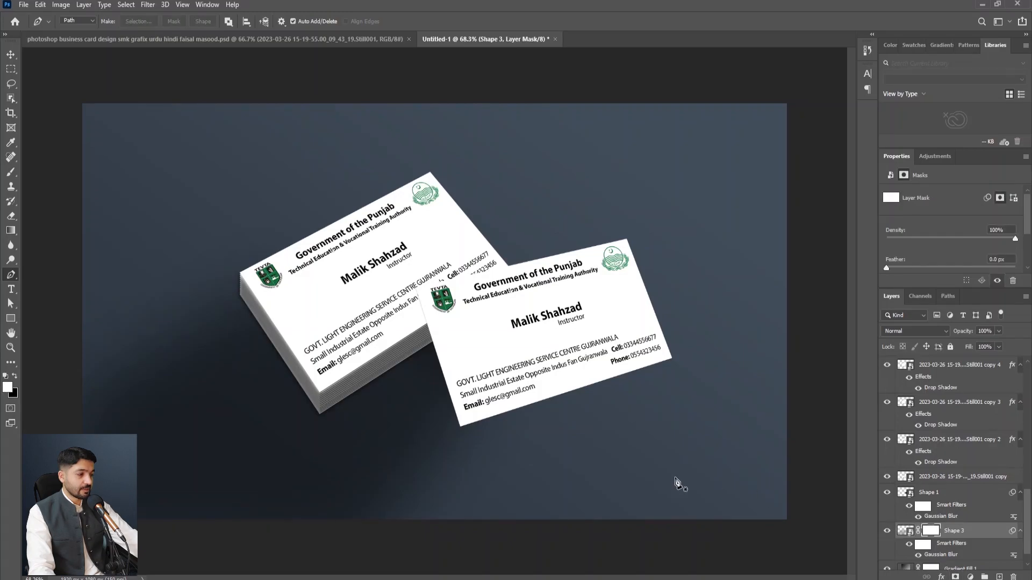
pyautogui.press('b')
pyautogui.click(77, 22)
pyautogui.moveTo(75, 57)
pyautogui.mouseDown()
pyautogui.moveTo(106, 57)
pyautogui.moveTo(99, 85)
pyautogui.mouseUp()
pyautogui.click(240, 227)
pyautogui.scroll(5, 253, 299)
# Step: Paint black on the mask to trim the cast shadow's upper-left and lower-right edges, and raise its opacity to 74%
pyautogui.moveTo(191, 298); pyautogui.dragTo(312, 200)
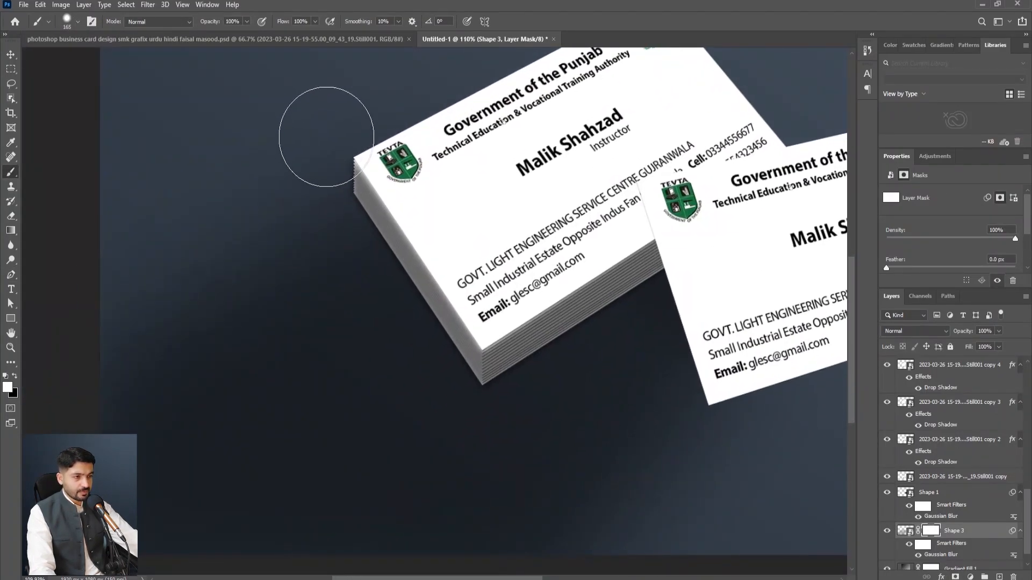
pyautogui.click(15, 376)
pyautogui.moveTo(292, 178)
pyautogui.mouseDown()
pyautogui.moveTo(350, 127)
pyautogui.moveTo(290, 179)
pyautogui.moveTo(169, 233)
pyautogui.moveTo(169, 219)
pyautogui.moveTo(293, 154)
pyautogui.moveTo(143, 226)
pyautogui.moveTo(140, 259)
pyautogui.mouseUp()
pyautogui.scroll(-3, 489, 359)
pyautogui.moveTo(788, 311)
pyautogui.mouseDown()
pyautogui.moveTo(668, 505)
pyautogui.moveTo(721, 402)
pyautogui.mouseUp()
pyautogui.scroll(-3, 532, 464)
pyautogui.click(997, 331)
pyautogui.moveTo(972, 344); pyautogui.dragTo(985, 346)
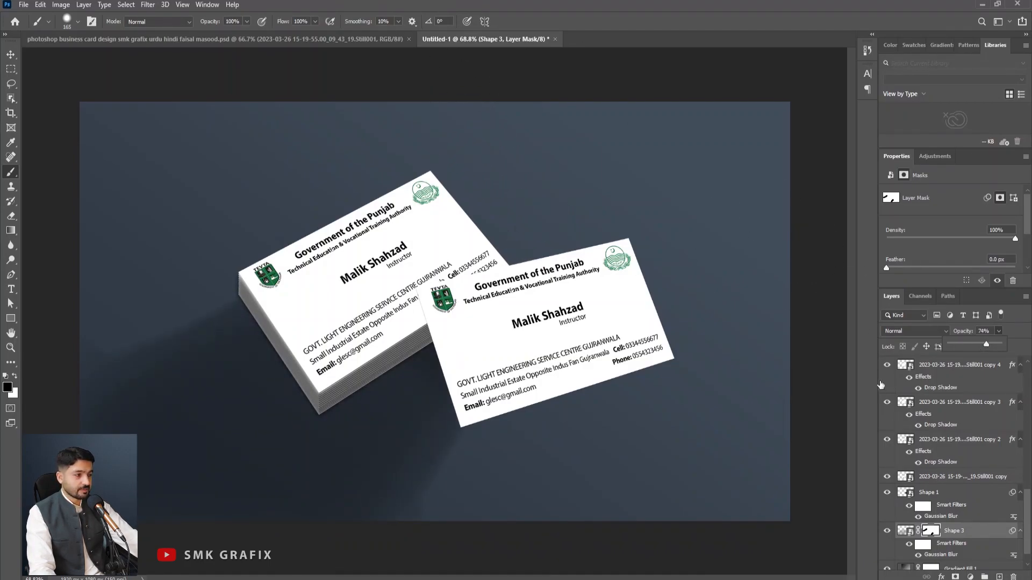
# Step: Paint black on the large cast shadow's mask with a softened 338 px brush at 41% opacity to fade its lower-left area
pyautogui.click(931, 531)
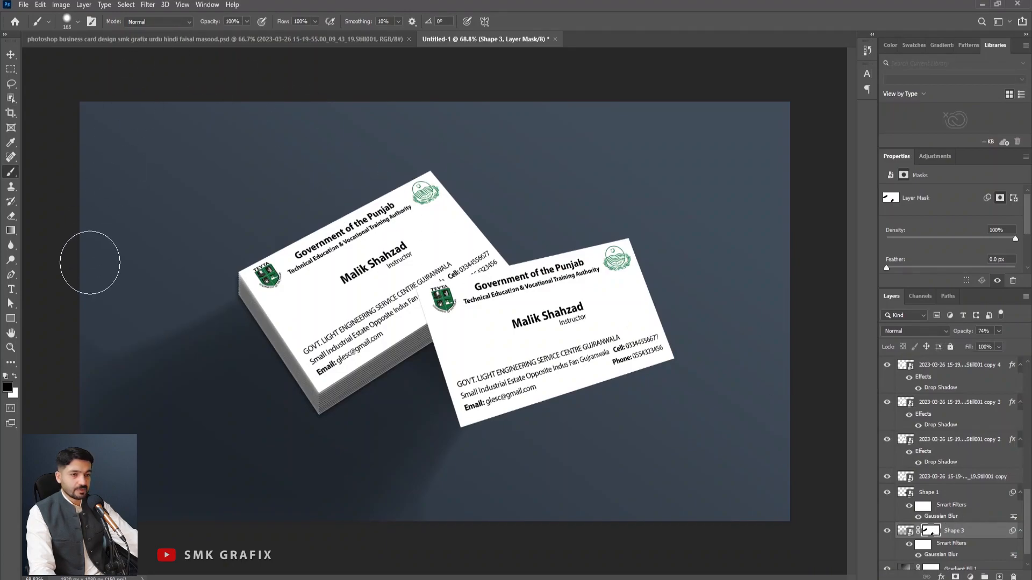
pyautogui.click(247, 21)
pyautogui.click(216, 35)
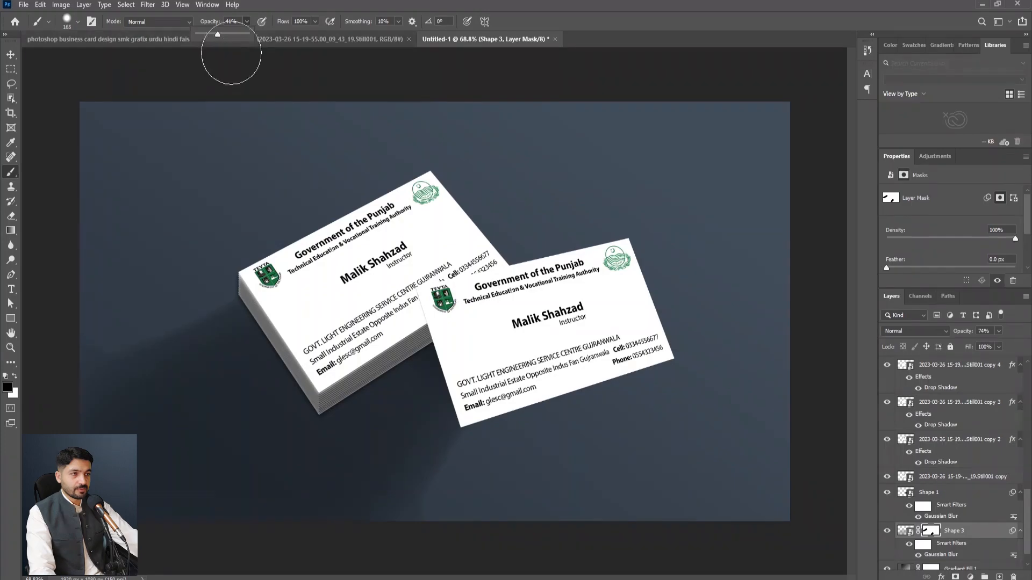
pyautogui.click(78, 21)
pyautogui.click(116, 57)
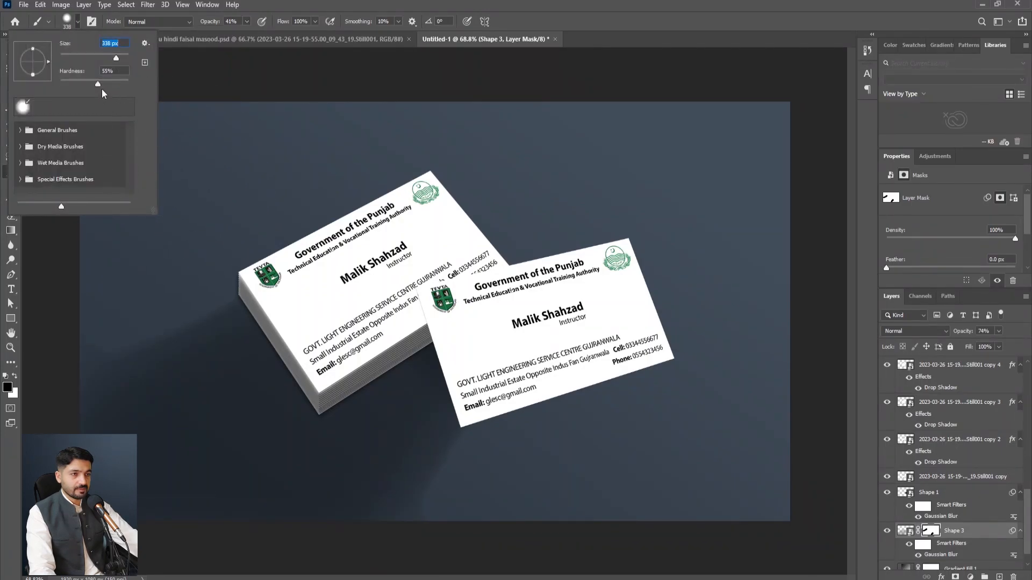
pyautogui.moveTo(98, 84); pyautogui.dragTo(60, 83)
pyautogui.click(380, 4)
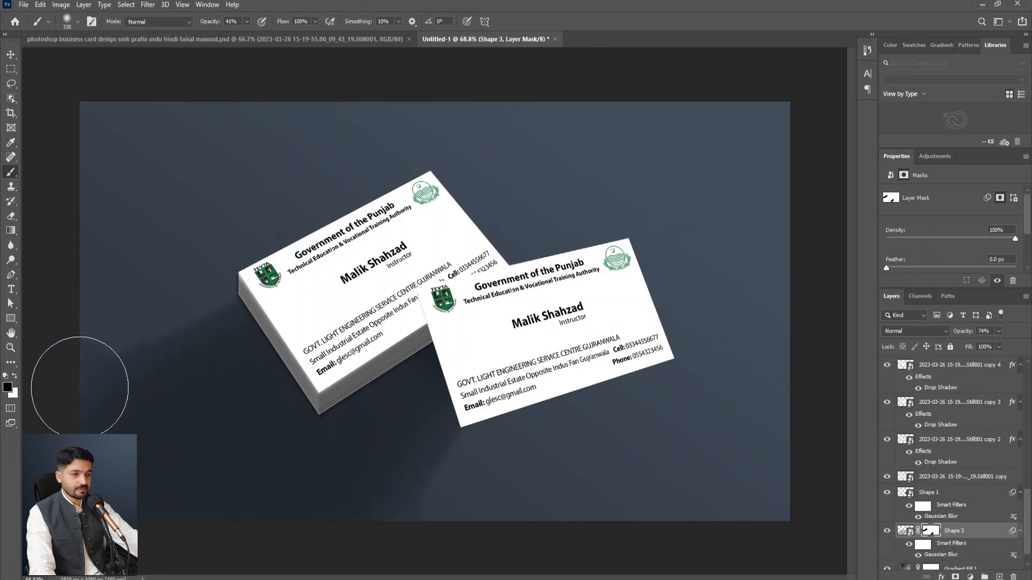
pyautogui.moveTo(173, 403)
pyautogui.mouseDown()
pyautogui.moveTo(461, 554)
pyautogui.moveTo(452, 502)
pyautogui.moveTo(107, 548)
pyautogui.moveTo(169, 574)
pyautogui.mouseUp()
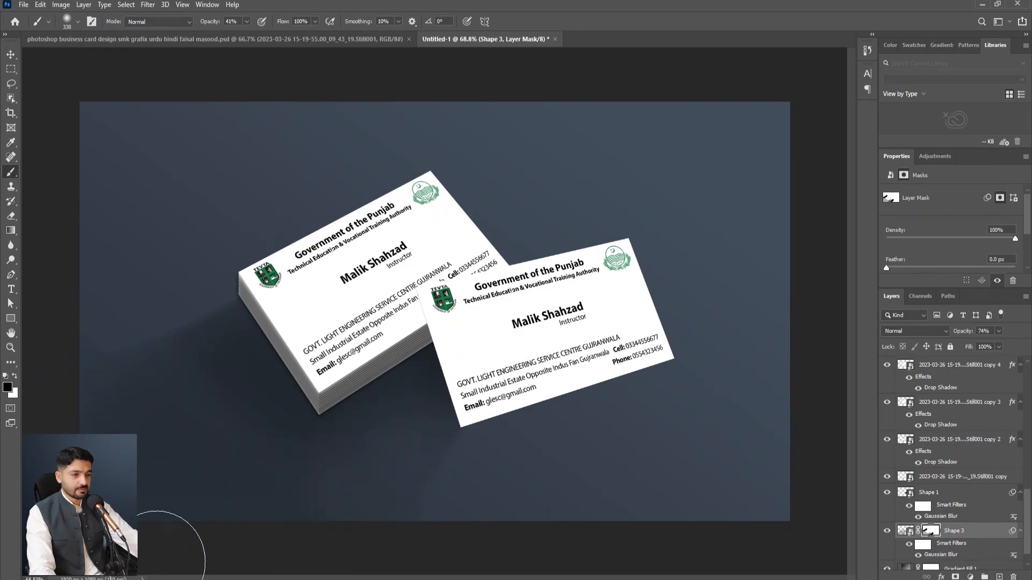
# Step: Add a linear black-to-white Gradient Overlay to the single front card with Multiply blending, 15% opacity and a 137° angle
pyautogui.press('v')
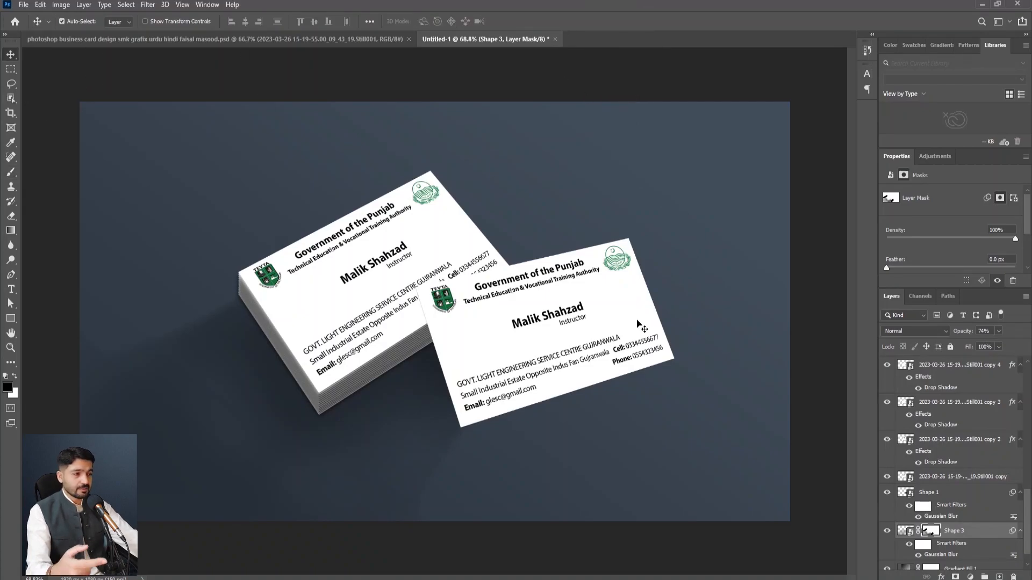
pyautogui.click(616, 283)
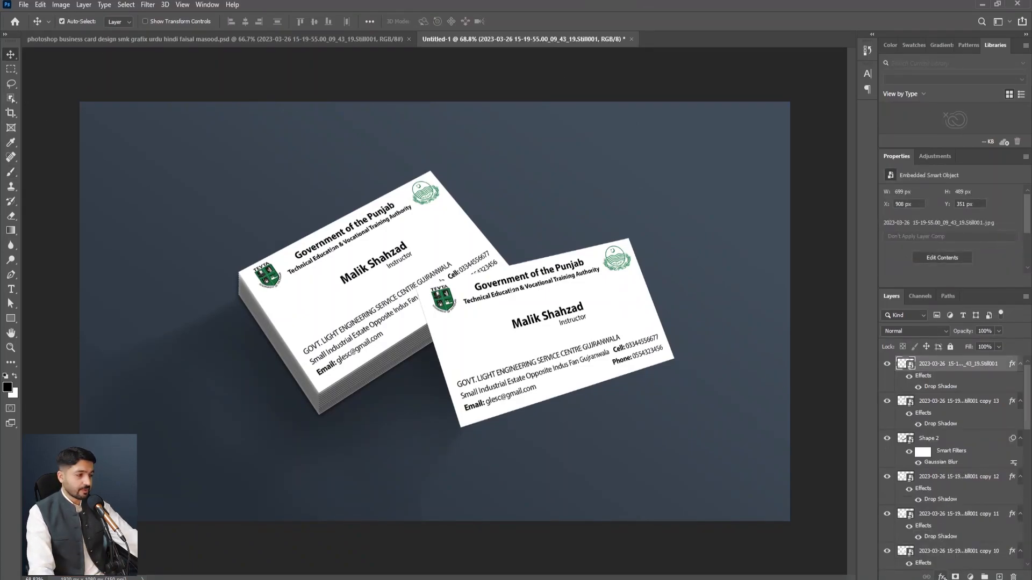
pyautogui.click(943, 577)
pyautogui.click(961, 540)
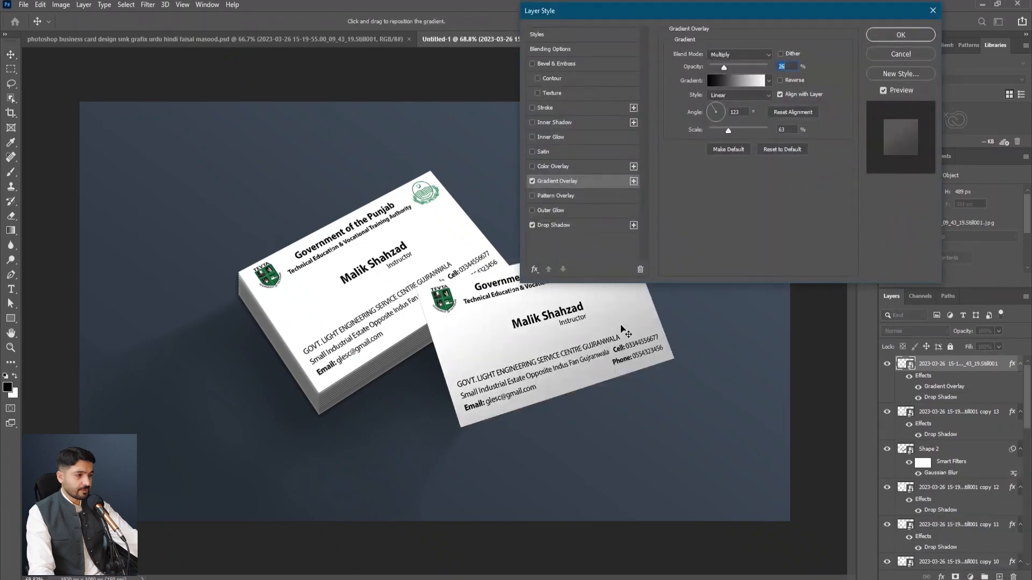
pyautogui.click(712, 110)
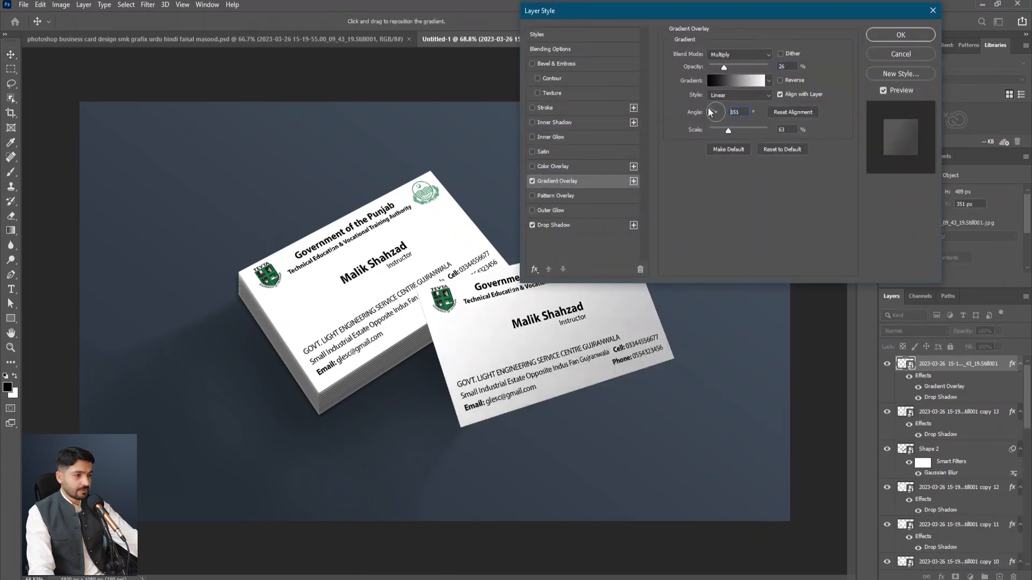
pyautogui.click(752, 54)
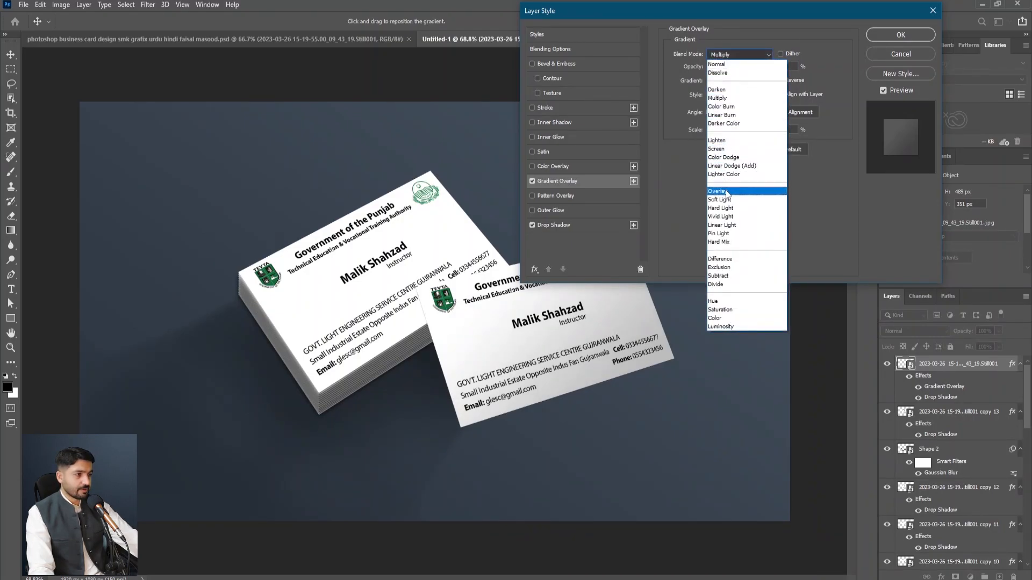
pyautogui.click(728, 191)
pyautogui.click(731, 54)
pyautogui.click(728, 98)
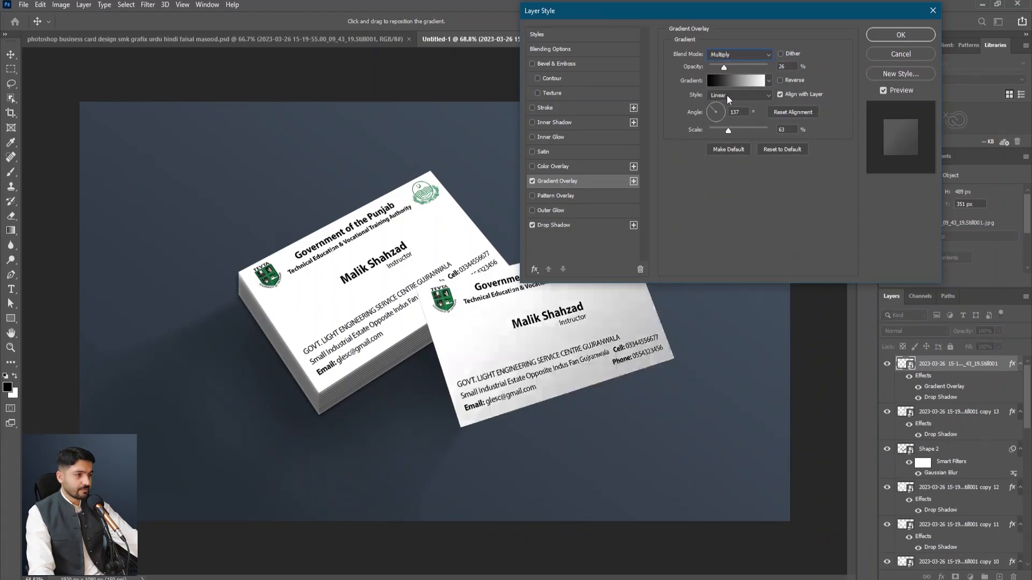
pyautogui.moveTo(713, 63); pyautogui.dragTo(717, 67)
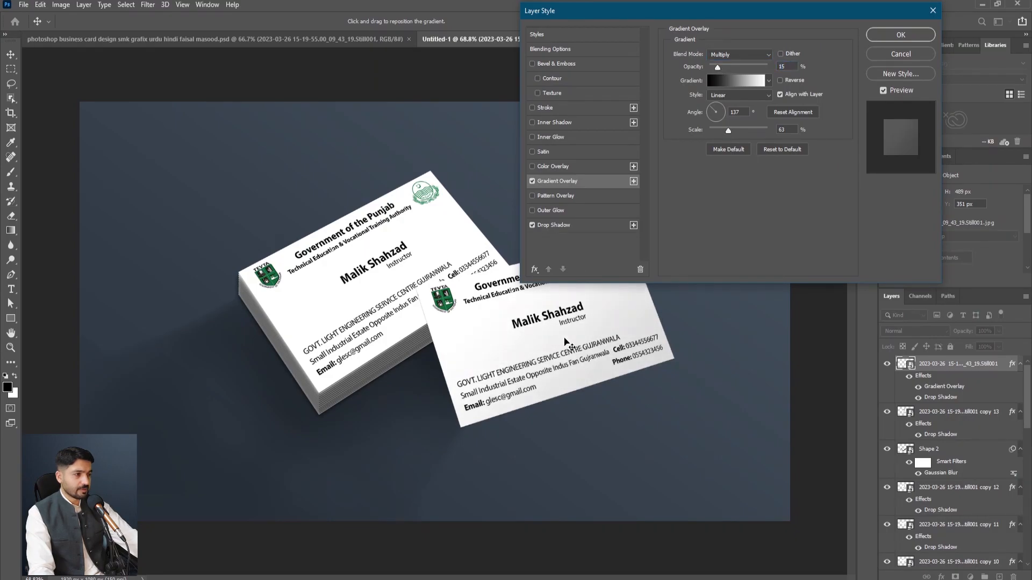
pyautogui.press('Return')
# Step: Add a Gradient Overlay to the stack's top card in Multiply mode at 9% opacity and a 143° angle
pyautogui.click(325, 301)
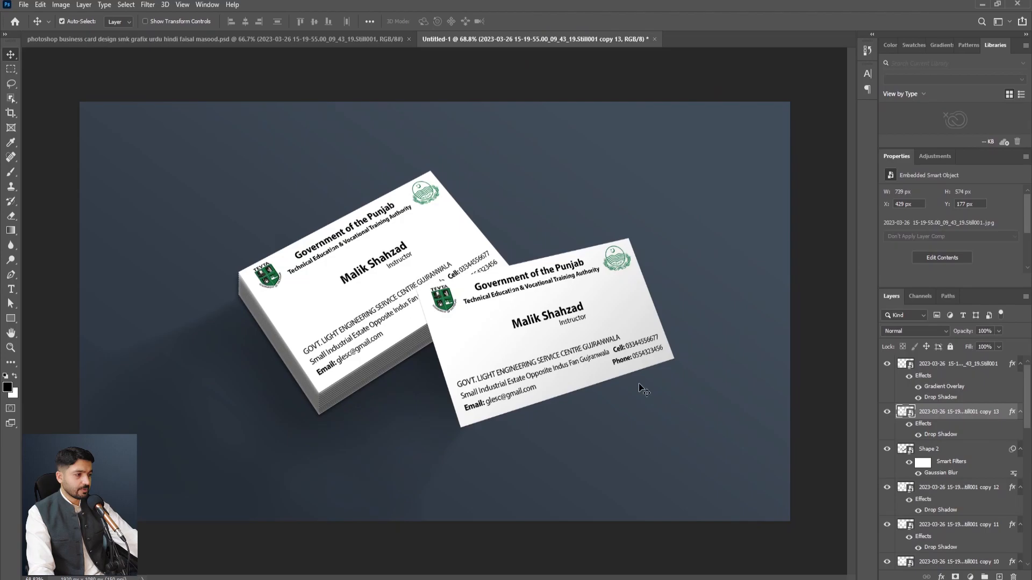
pyautogui.click(941, 577)
pyautogui.click(933, 543)
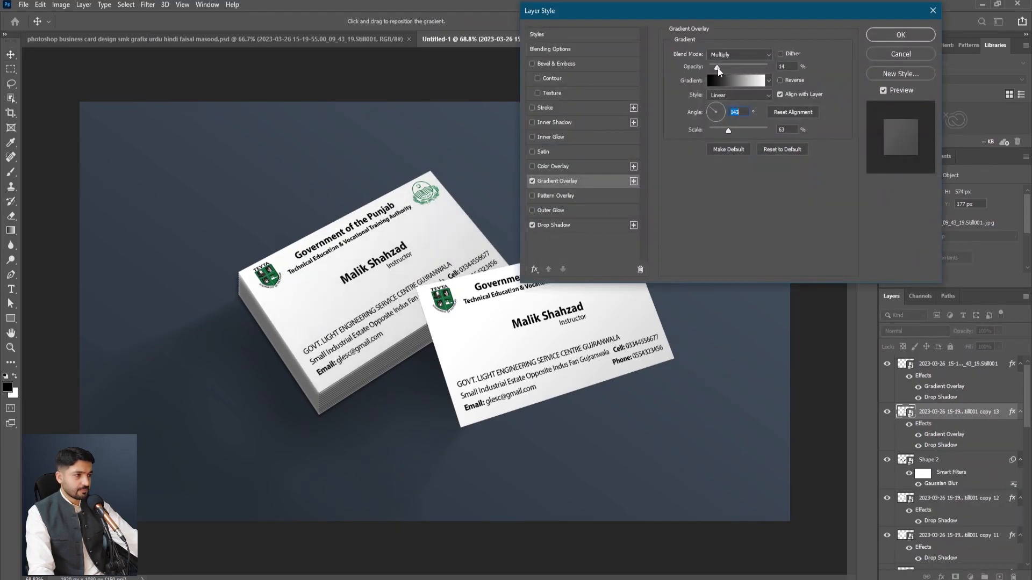
pyautogui.moveTo(718, 70); pyautogui.dragTo(716, 70)
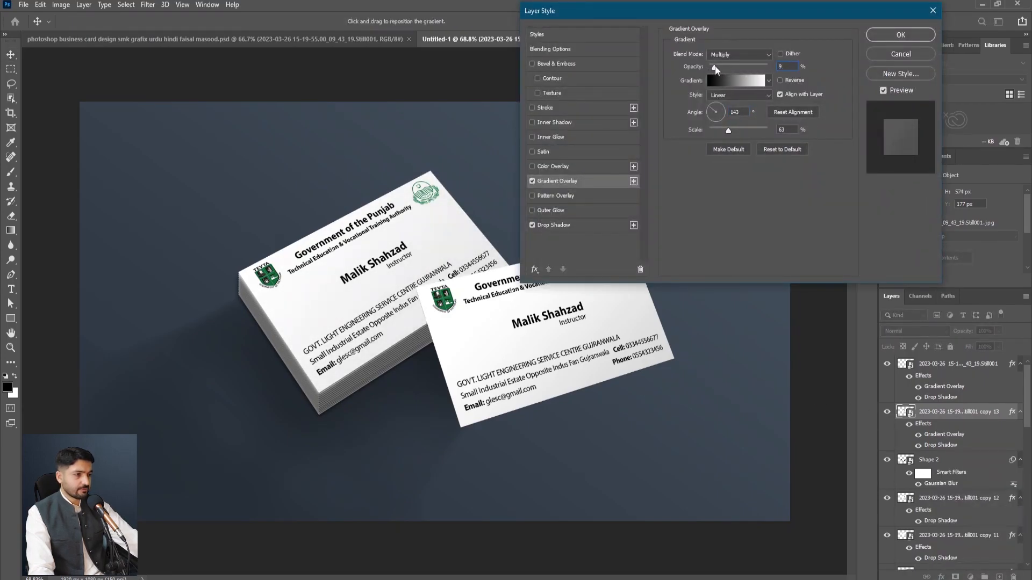
# Step: Distort the single front card by shifting its lower-left, lower-right and upper-right corners slightly to refine its perspective
pyautogui.hotkey('ctrl', 't')
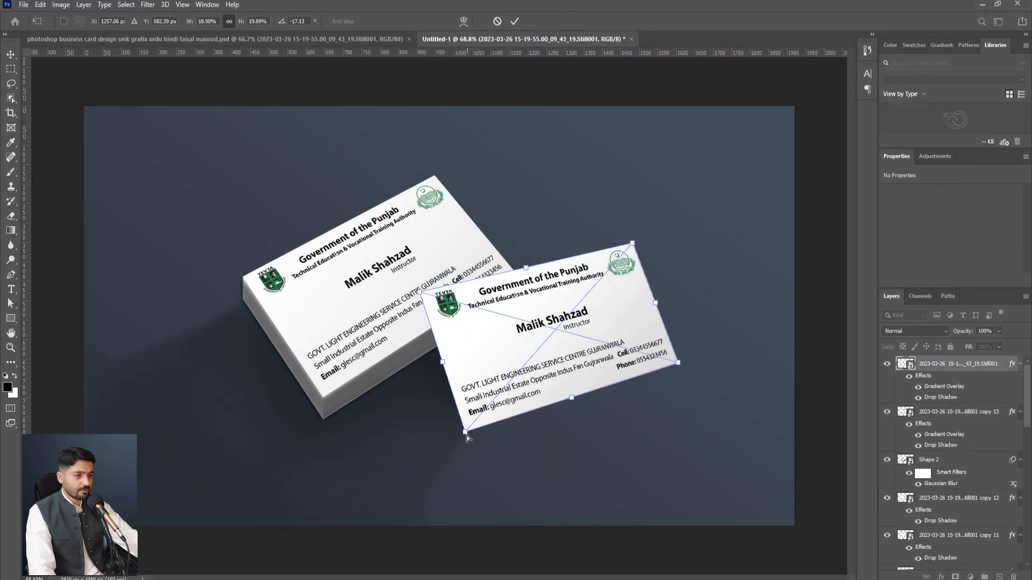
pyautogui.moveTo(465, 434); pyautogui.dragTo(458, 434)
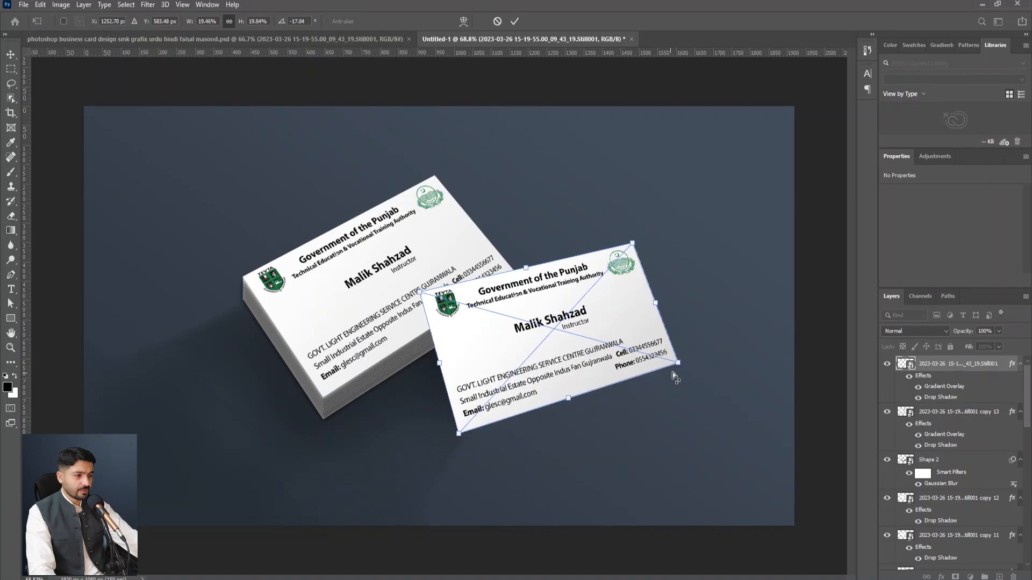
pyautogui.moveTo(679, 366); pyautogui.dragTo(668, 369)
pyautogui.moveTo(632, 243); pyautogui.dragTo(626, 247)
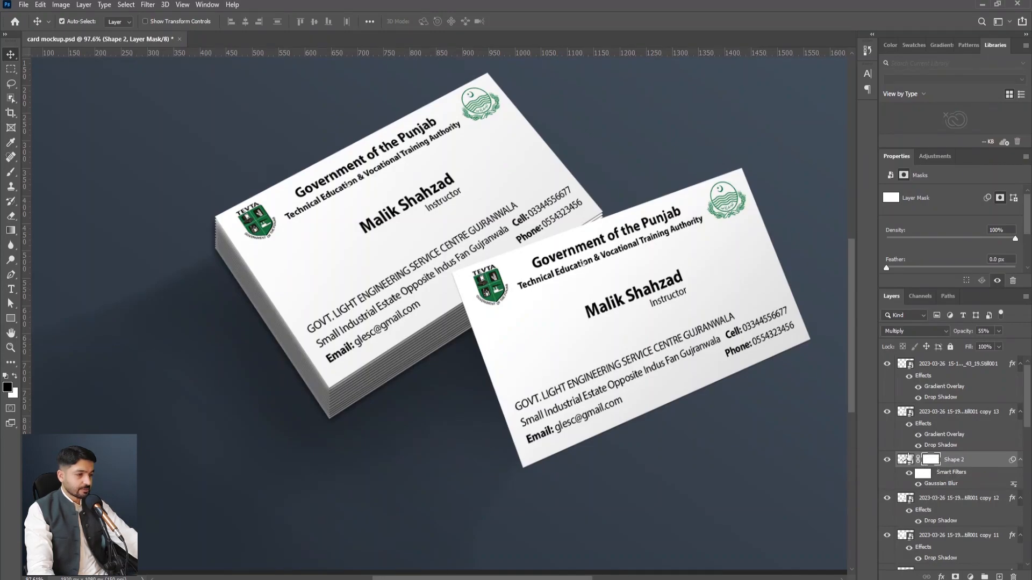
# Step: Paint black on the Shape 2 mask along the stack's left side with a 55 px, 97% hardness brush at 41% opacity to lighten the shading
pyautogui.click(11, 171)
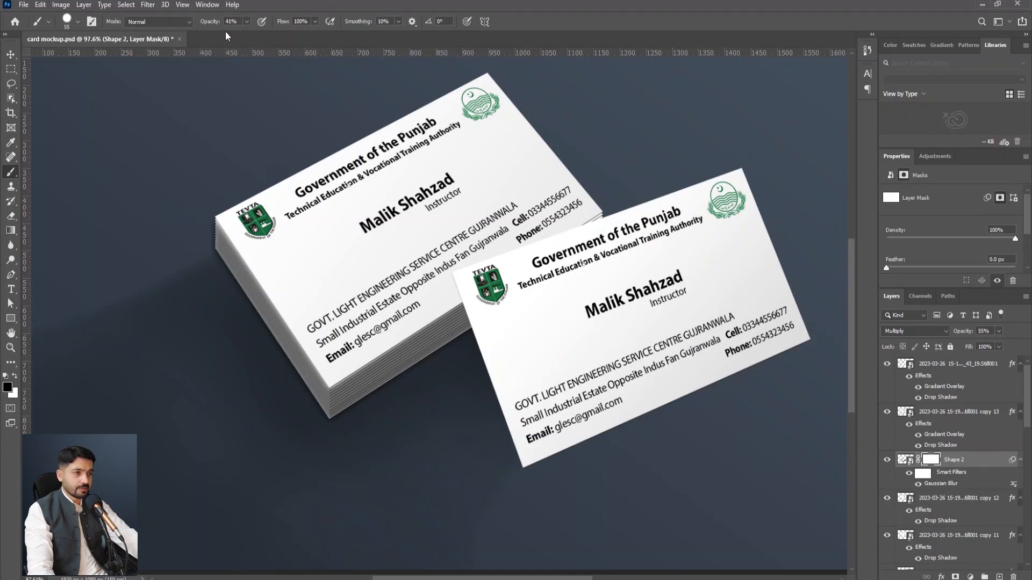
pyautogui.click(75, 22)
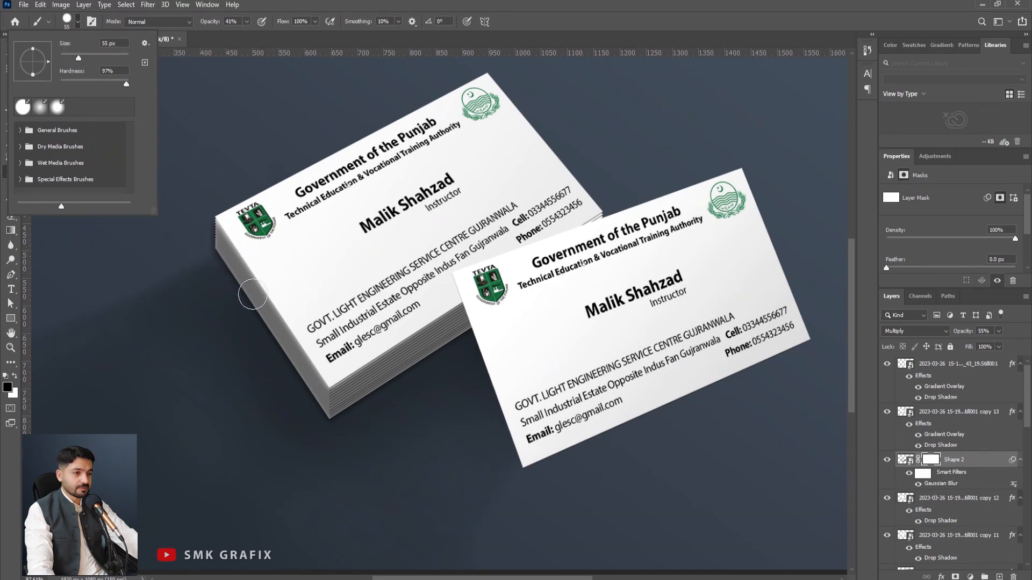
pyautogui.scroll(3, 307, 395)
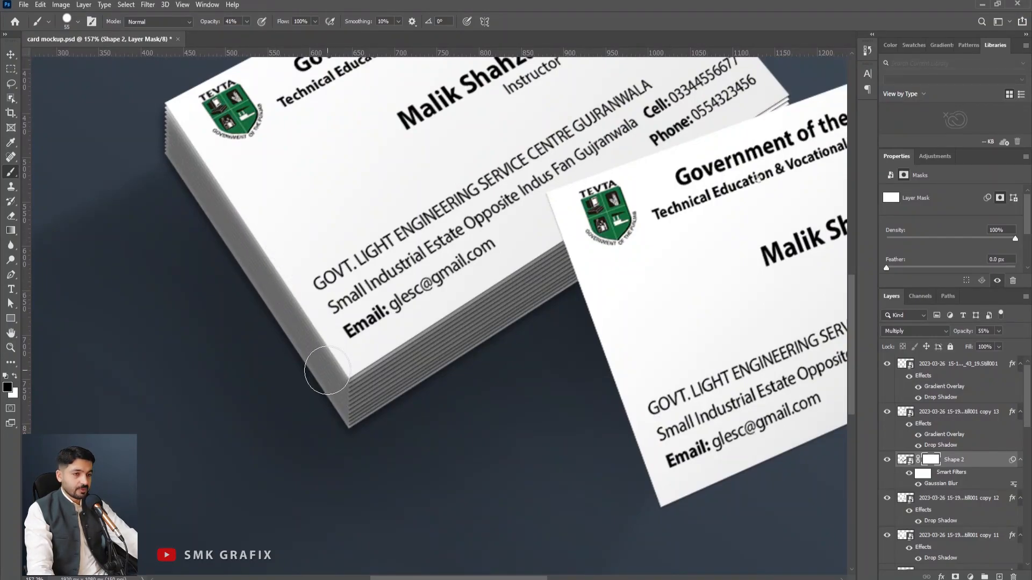
pyautogui.moveTo(327, 371)
pyautogui.mouseDown()
pyautogui.moveTo(327, 439)
pyautogui.moveTo(313, 343)
pyautogui.moveTo(223, 220)
pyautogui.moveTo(170, 117)
pyautogui.moveTo(169, 141)
pyautogui.mouseUp()
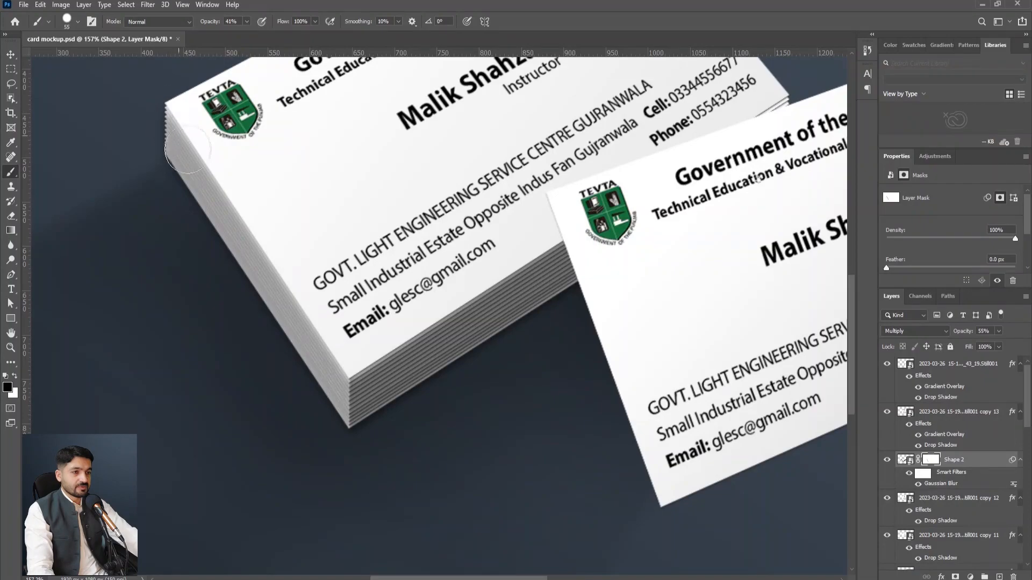
pyautogui.scroll(-5, 366, 403)
pyautogui.scroll(-1, 365, 403)
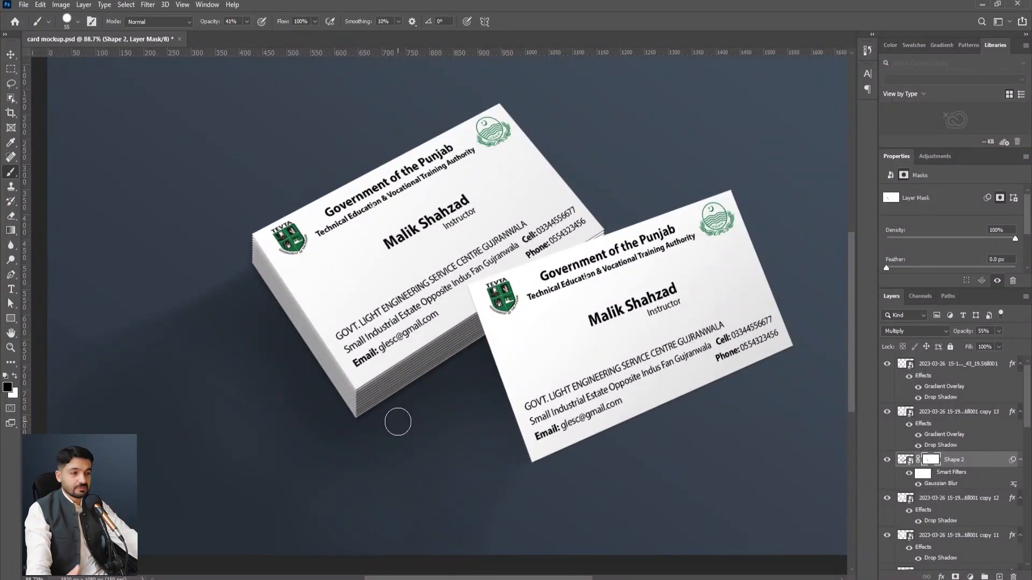